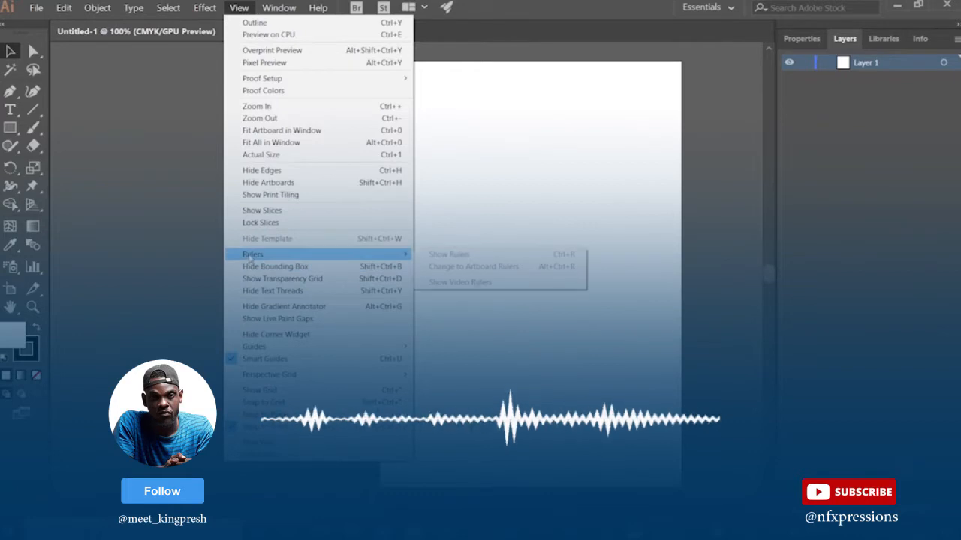
Step: Show the rulers and place a vertical guide down the middle of the artboard
click(443, 265)
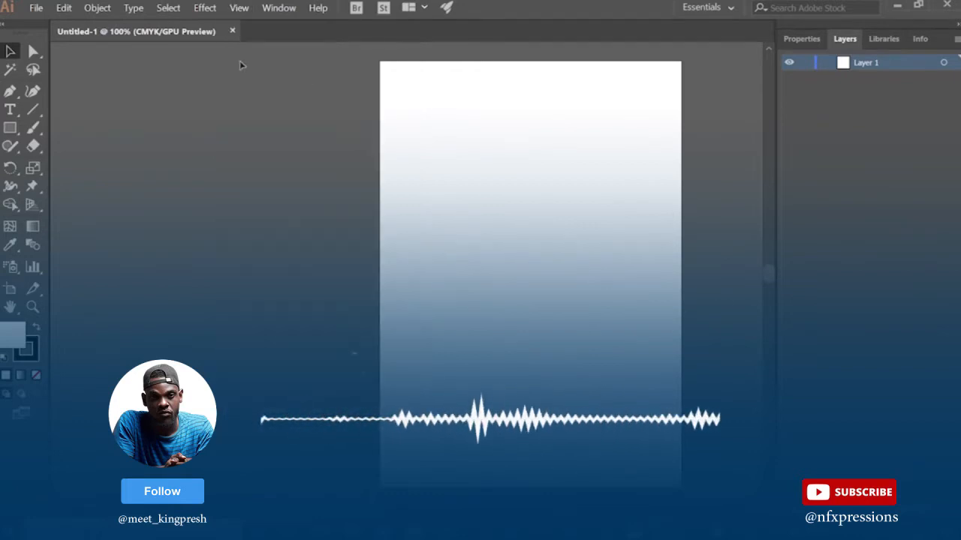
click(238, 7)
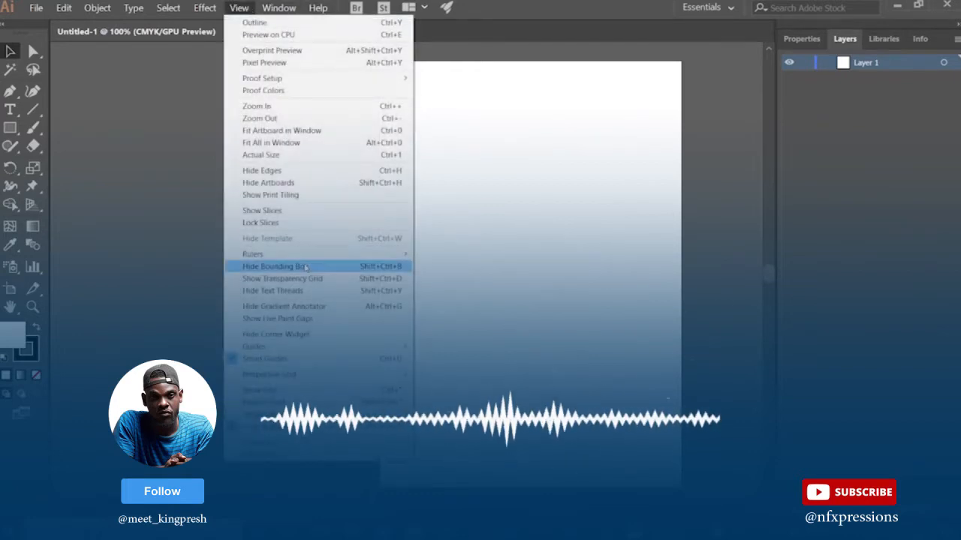
mouse_move(256, 253)
click(483, 253)
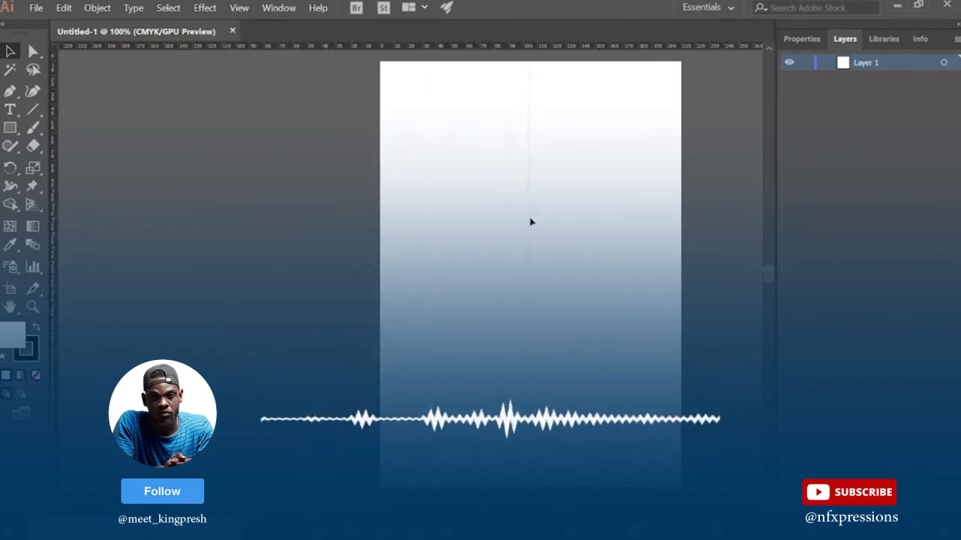
drag(523, 226, 526, 229)
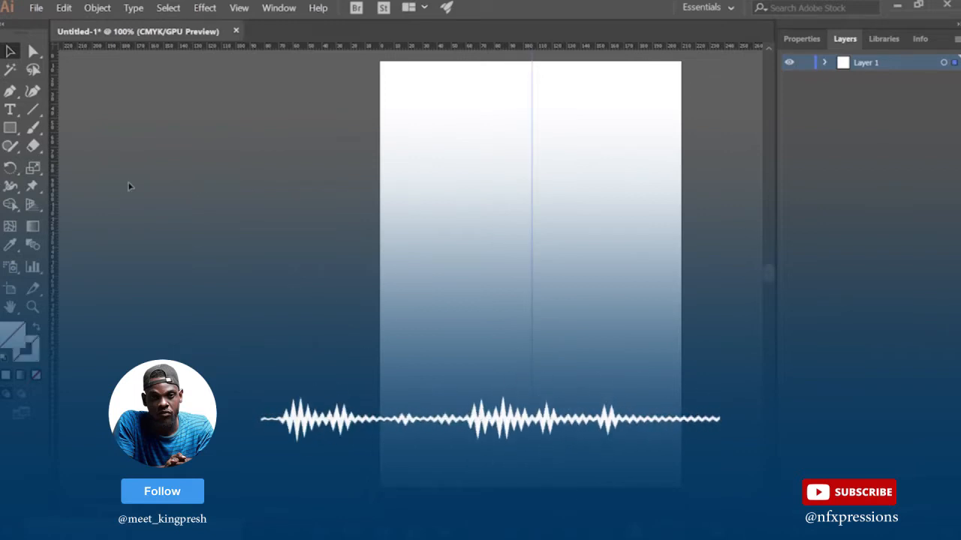
Step: Add a new layer above Layer 1 and set up the Paintbrush with a black stroke
click(11, 92)
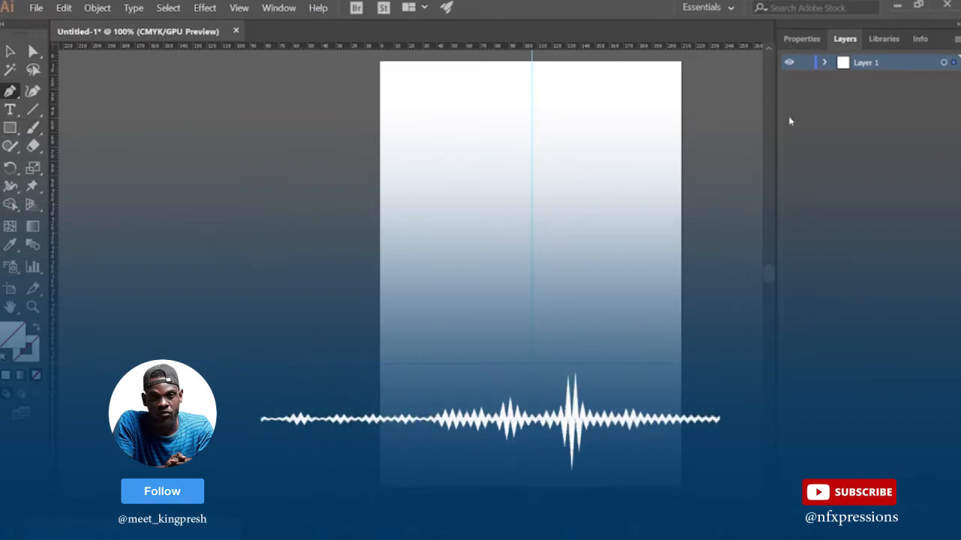
key(ctrl+l)
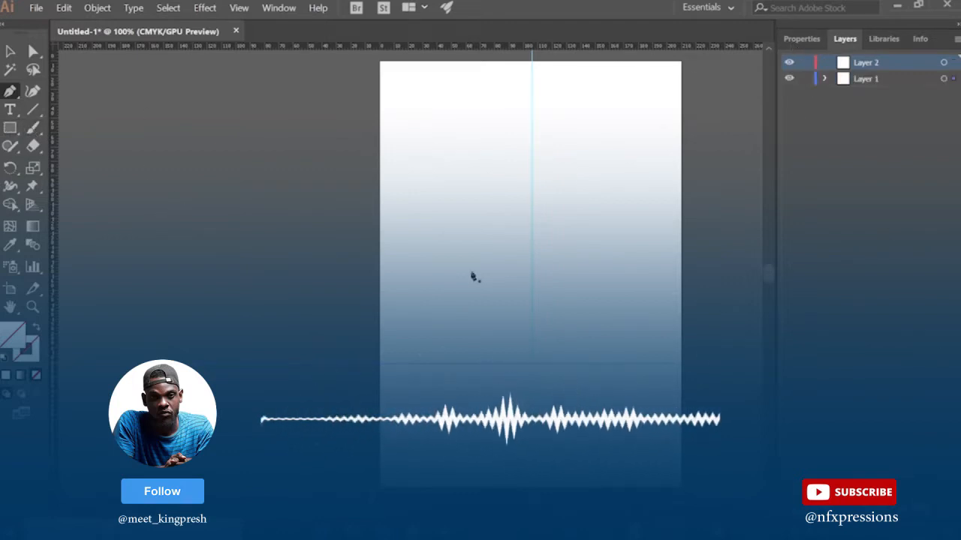
click(33, 129)
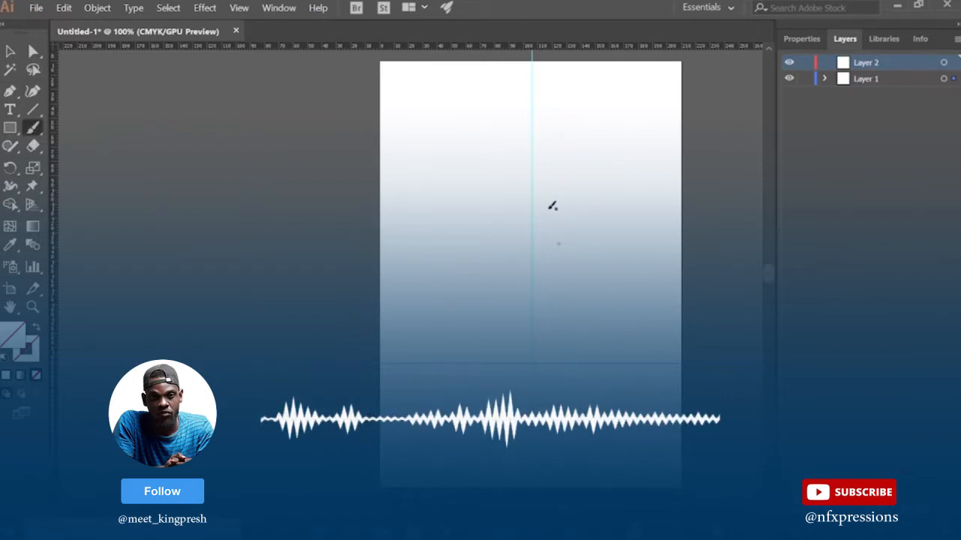
drag(577, 154, 598, 165)
click(797, 39)
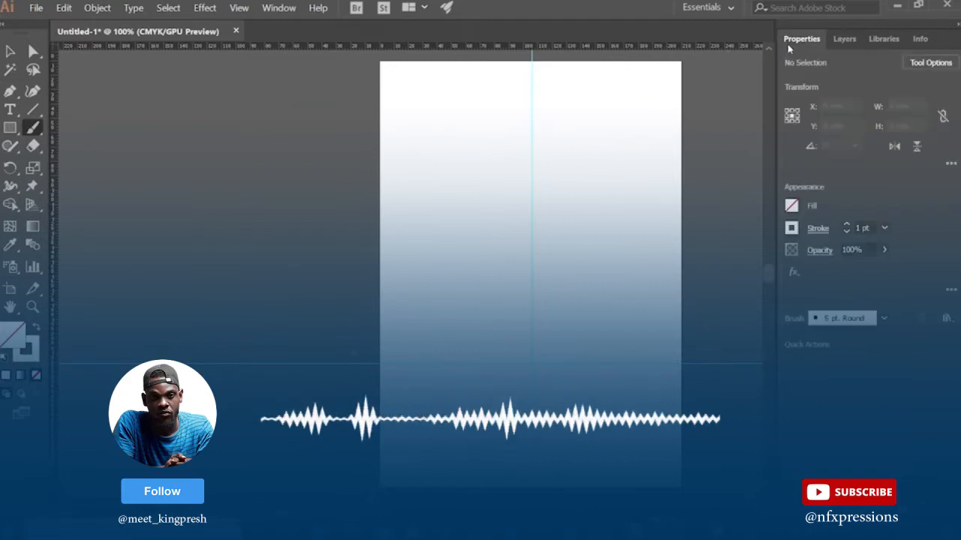
click(791, 228)
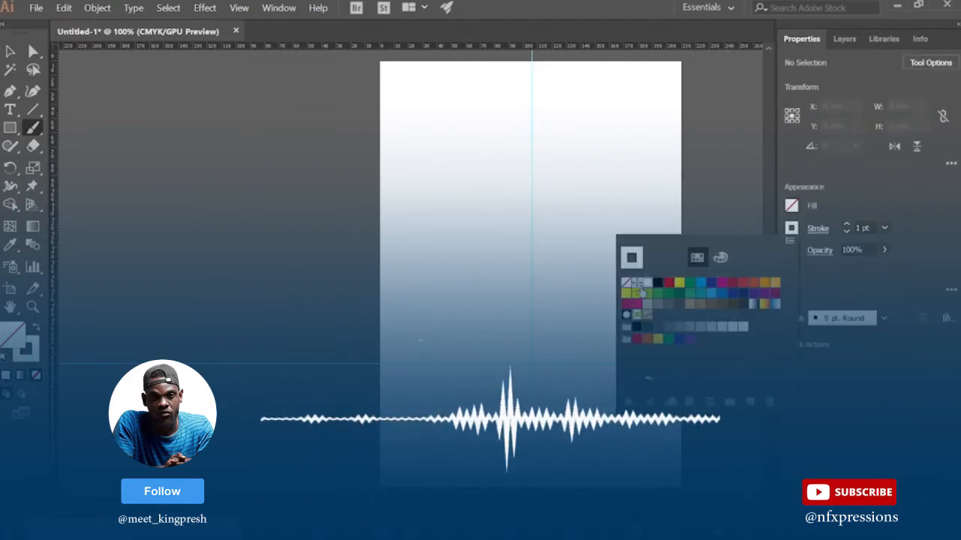
click(657, 284)
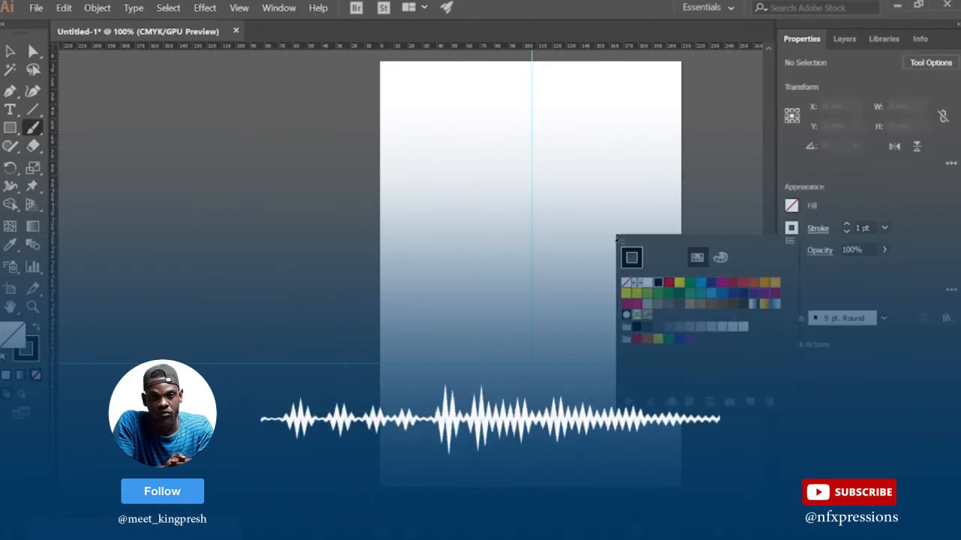
click(532, 181)
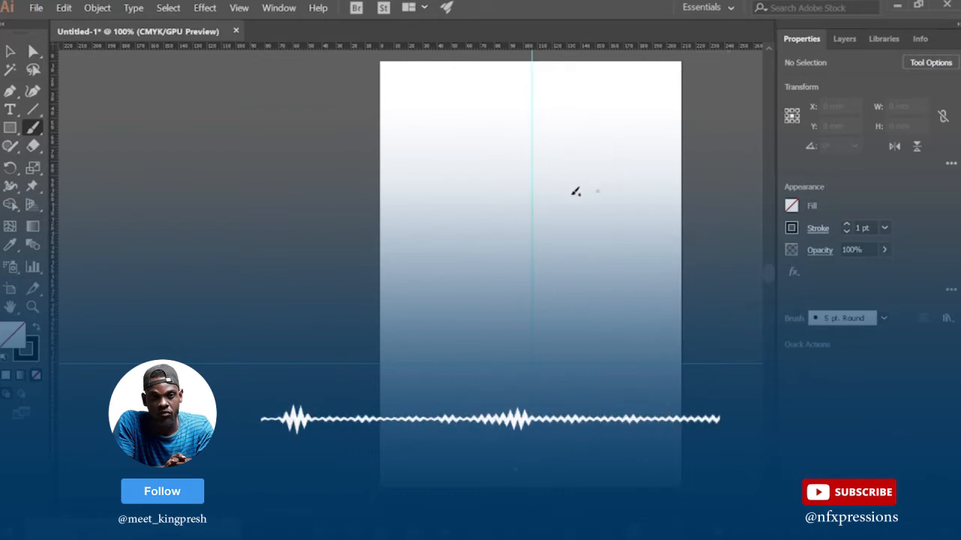
Step: Sketch the right half of a heart-like outline with overlapping Paintbrush strokes, starting and ending near the vertical guide
mouse_move(547, 195)
mouse_down()
mouse_move(615, 160)
mouse_move(639, 217)
mouse_up()
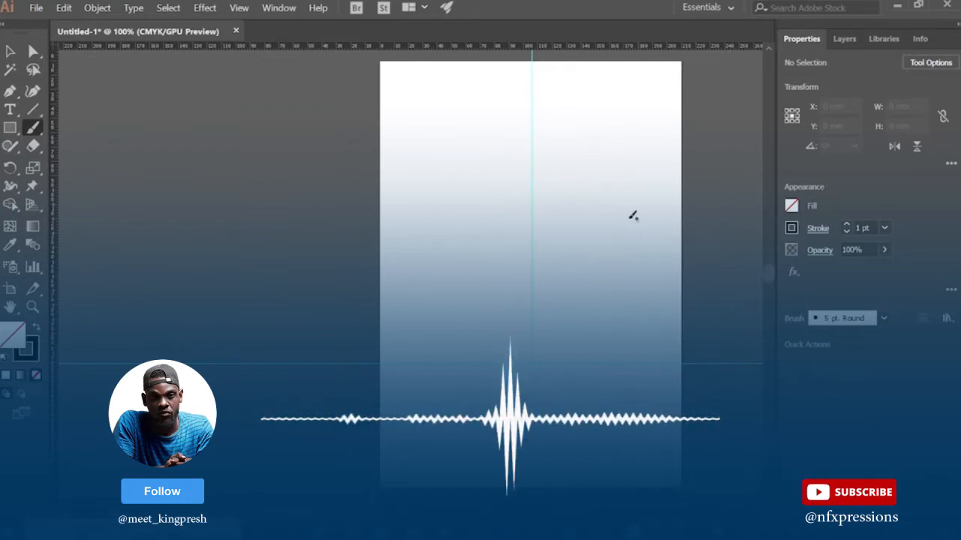
mouse_move(532, 178)
mouse_down()
mouse_move(583, 154)
mouse_move(628, 191)
mouse_move(616, 283)
mouse_up()
mouse_move(532, 176)
mouse_down()
mouse_move(570, 151)
mouse_move(611, 154)
mouse_move(641, 227)
mouse_move(620, 300)
mouse_move(581, 346)
mouse_move(523, 375)
mouse_up()
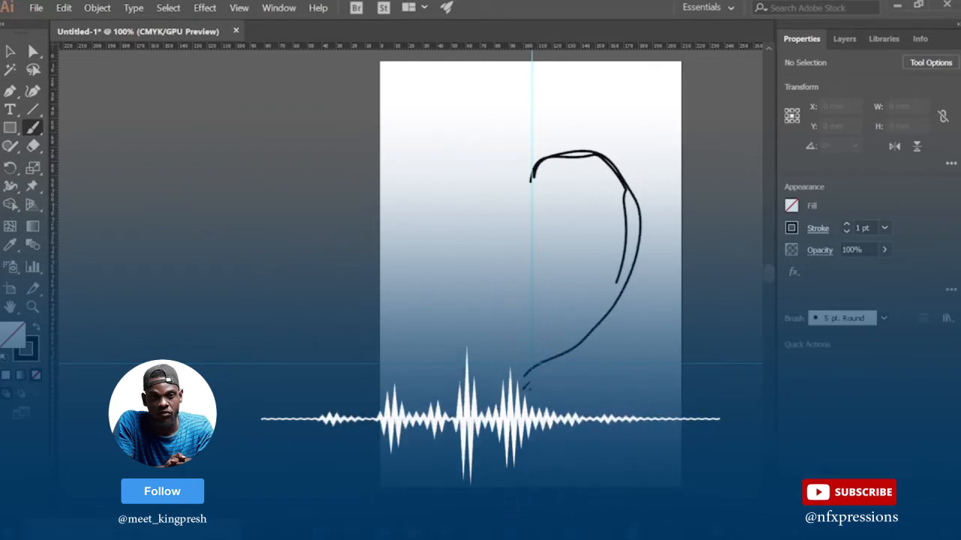
drag(580, 337, 537, 365)
mouse_move(536, 182)
mouse_down()
mouse_move(526, 187)
mouse_move(532, 167)
mouse_move(570, 148)
mouse_move(616, 159)
mouse_move(648, 201)
mouse_move(643, 273)
mouse_up()
mouse_move(525, 184)
mouse_down()
mouse_move(561, 153)
mouse_move(610, 148)
mouse_move(636, 204)
mouse_move(627, 276)
mouse_up()
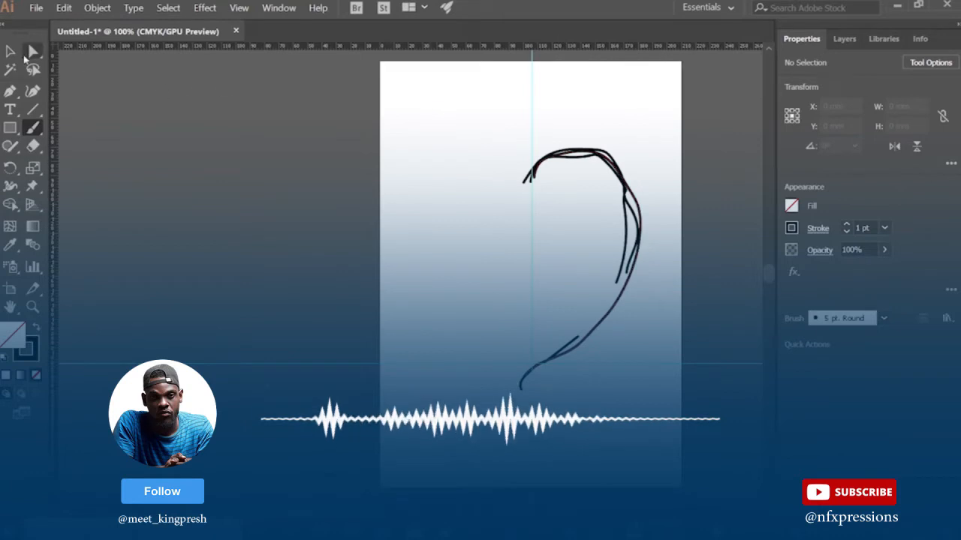
Step: Remove the extra outer sketch strokes and shift the vertical guide to about X 98 mm, level with the outline's lower tip
click(10, 51)
mouse_move(602, 150)
mouse_down()
mouse_move(600, 157)
mouse_move(665, 152)
mouse_move(630, 151)
mouse_up()
click(631, 151)
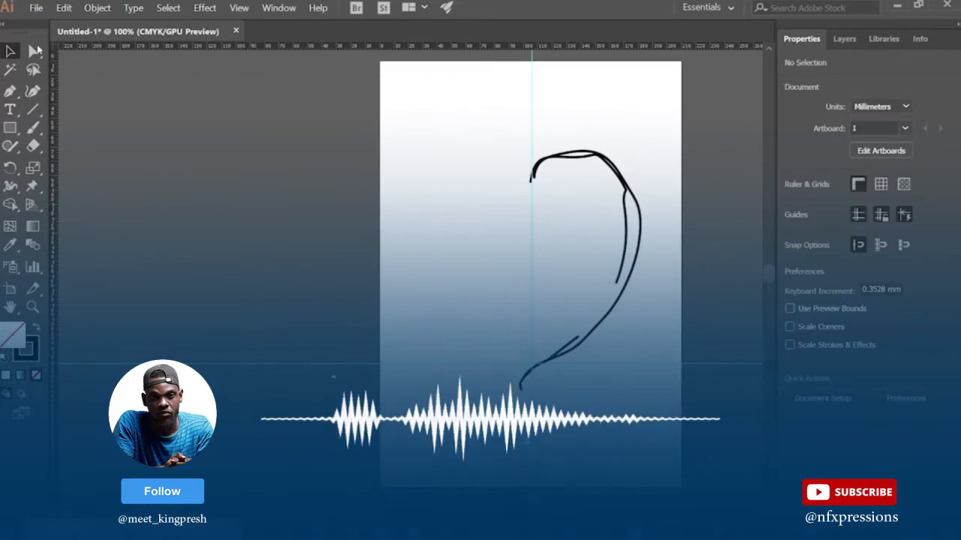
drag(533, 62, 520, 81)
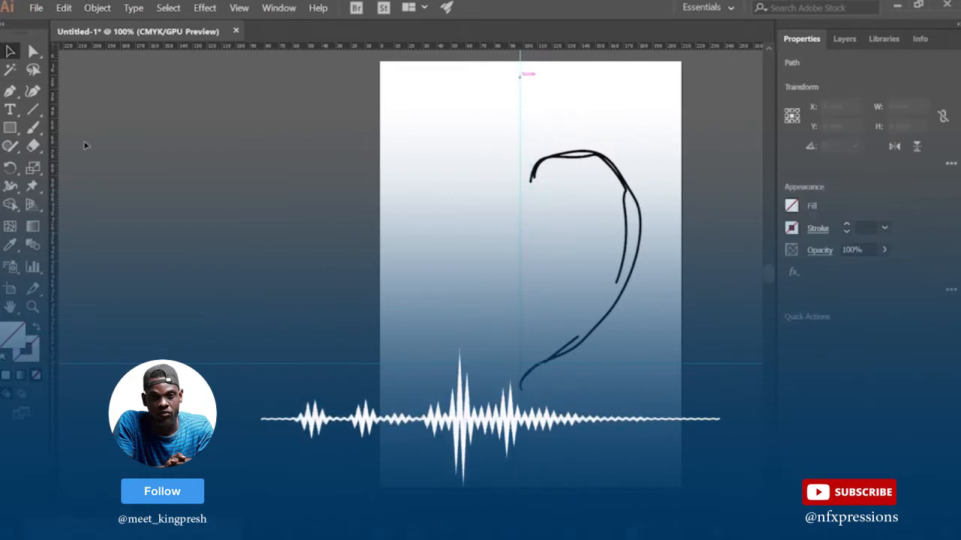
Step: Return to the Paintbrush and set its stroke colour to black again
click(35, 129)
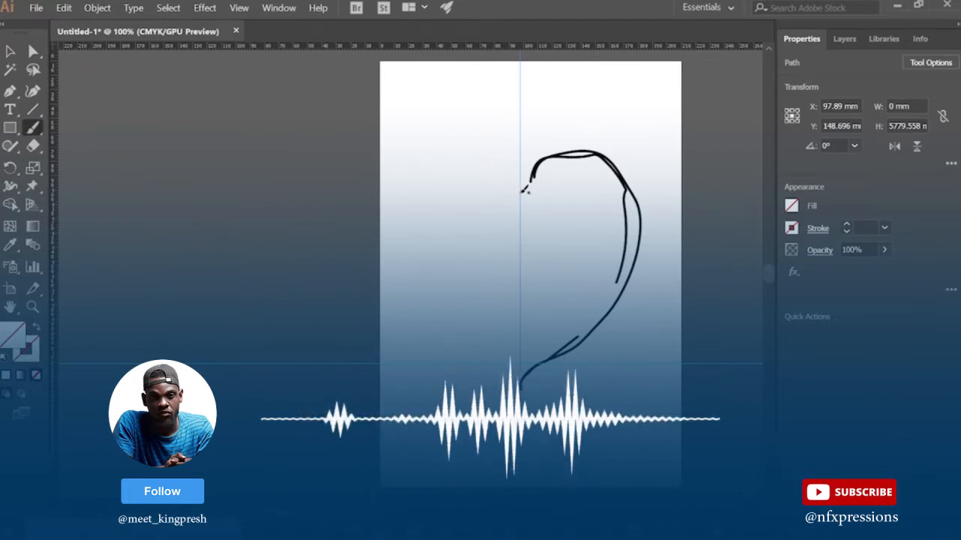
click(531, 177)
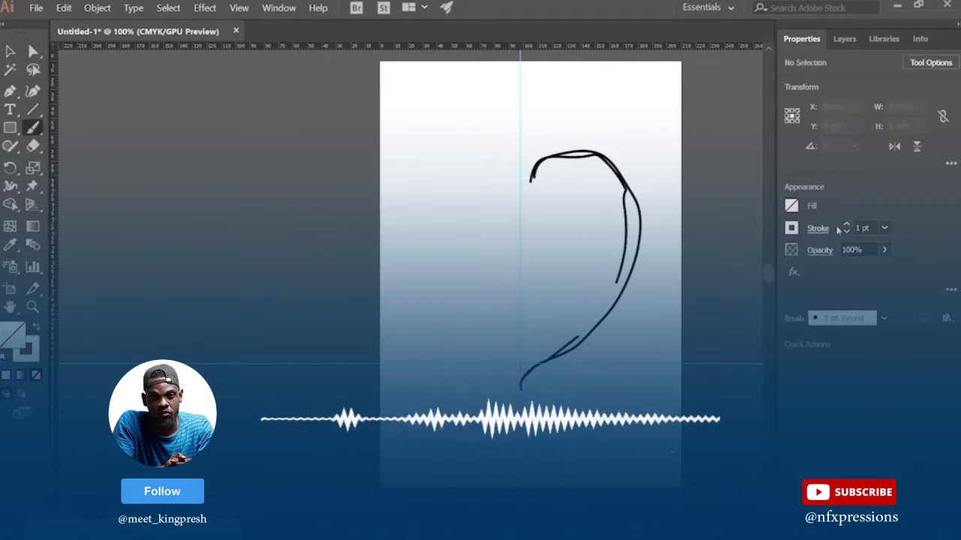
click(792, 228)
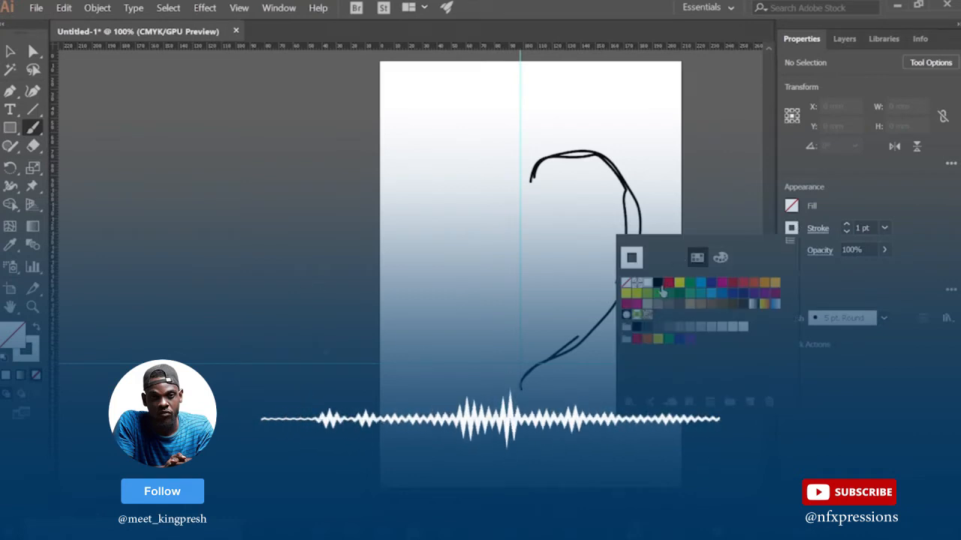
click(660, 286)
click(526, 187)
Step: Brush more strokes over the sketch's top and right side, extending its upper end to the moved vertical guide
mouse_move(526, 195)
mouse_down()
mouse_move(551, 146)
mouse_move(564, 147)
mouse_up()
key(ctrl+z)
key(ctrl+z)
mouse_move(524, 192)
mouse_down()
mouse_move(536, 167)
mouse_move(578, 149)
mouse_move(611, 156)
mouse_move(644, 219)
mouse_up()
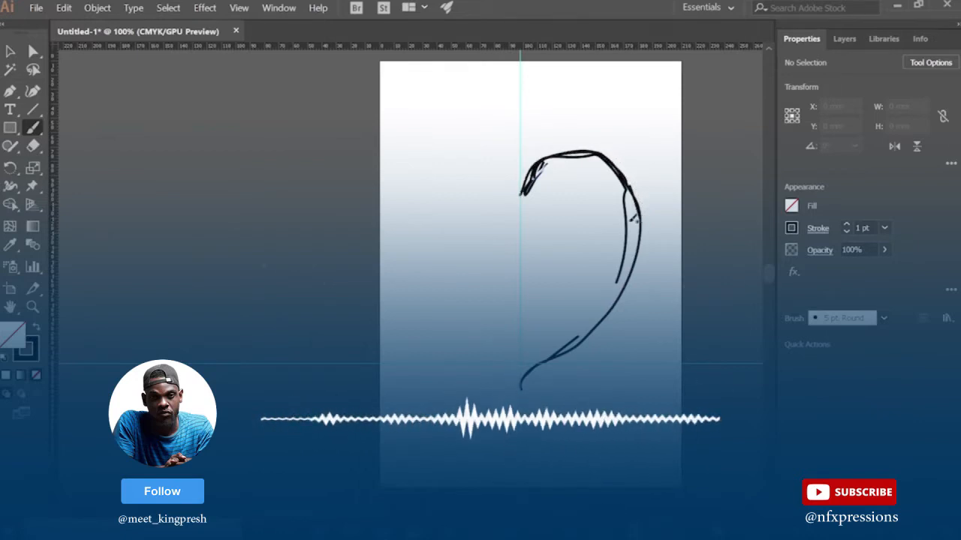
mouse_move(523, 198)
mouse_down()
mouse_move(540, 160)
mouse_move(595, 153)
mouse_move(635, 180)
mouse_move(643, 215)
mouse_up()
mouse_move(521, 196)
mouse_down()
mouse_move(529, 172)
mouse_move(579, 149)
mouse_move(604, 155)
mouse_up()
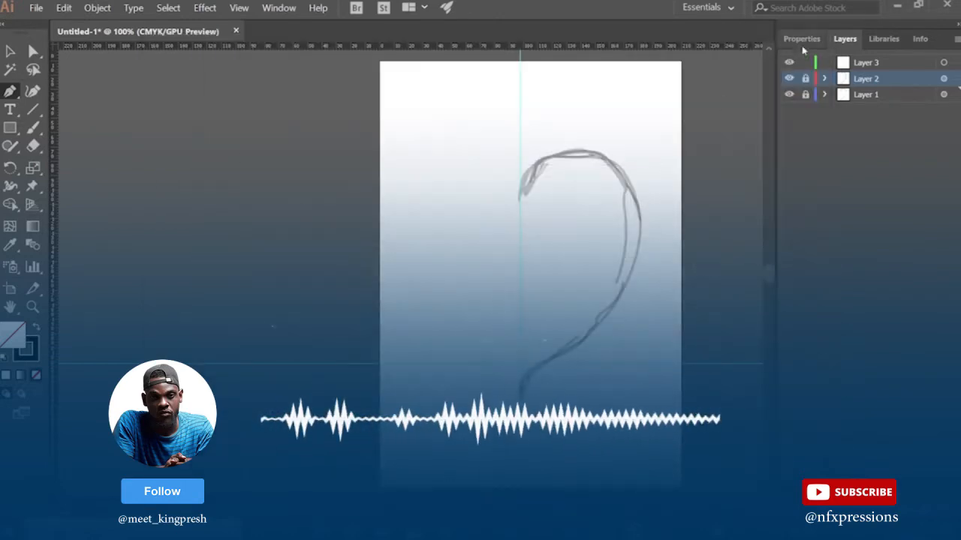
Step: Make Layer 3 active and start a Pen path at the sketch's upper end on the vertical guide
click(909, 65)
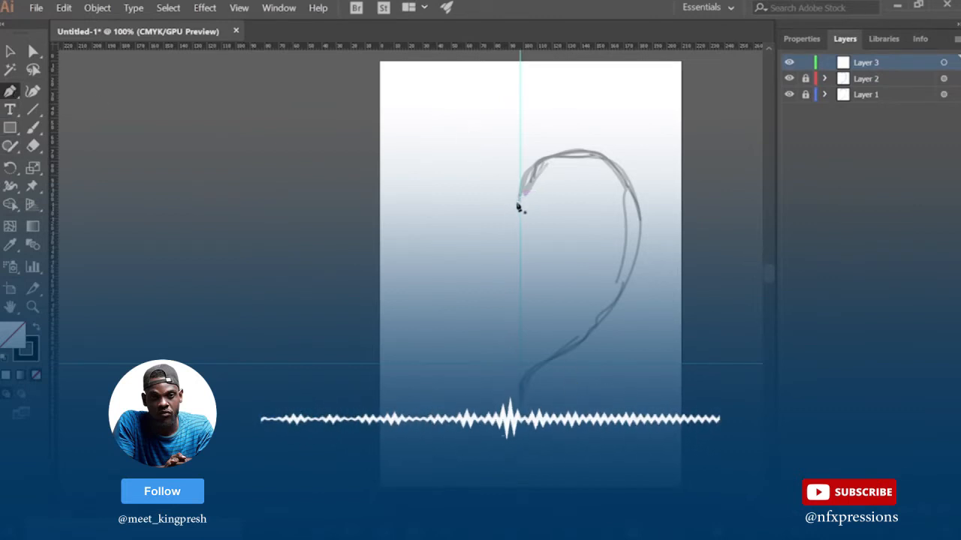
click(519, 200)
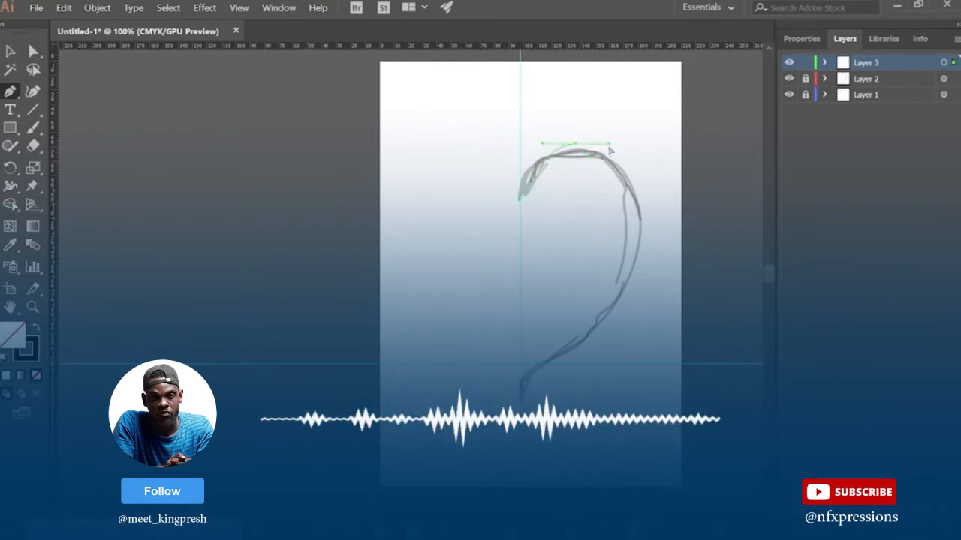
mouse_move(593, 156)
mouse_down()
mouse_move(663, 161)
mouse_move(665, 190)
mouse_move(651, 169)
mouse_up()
key(ctrl+z)
key(ctrl+z)
Step: Trace the sketch's top arc and right side with smooth Pen curves, adjusting the top anchor's handles to follow the outline
mouse_move(588, 153)
mouse_down()
mouse_move(644, 168)
mouse_move(650, 148)
mouse_move(633, 157)
mouse_move(644, 163)
mouse_move(632, 161)
mouse_move(656, 159)
mouse_move(592, 153)
mouse_up()
key(a)
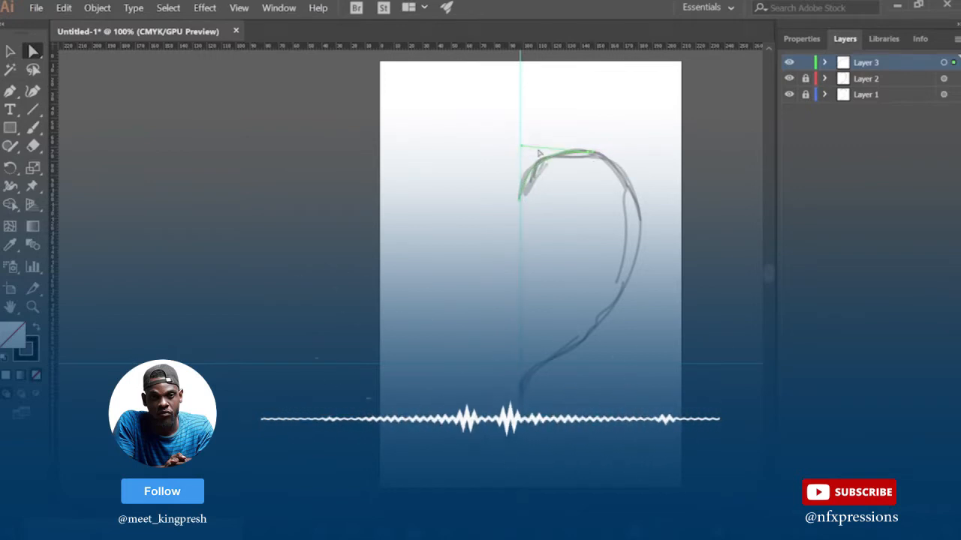
key(p)
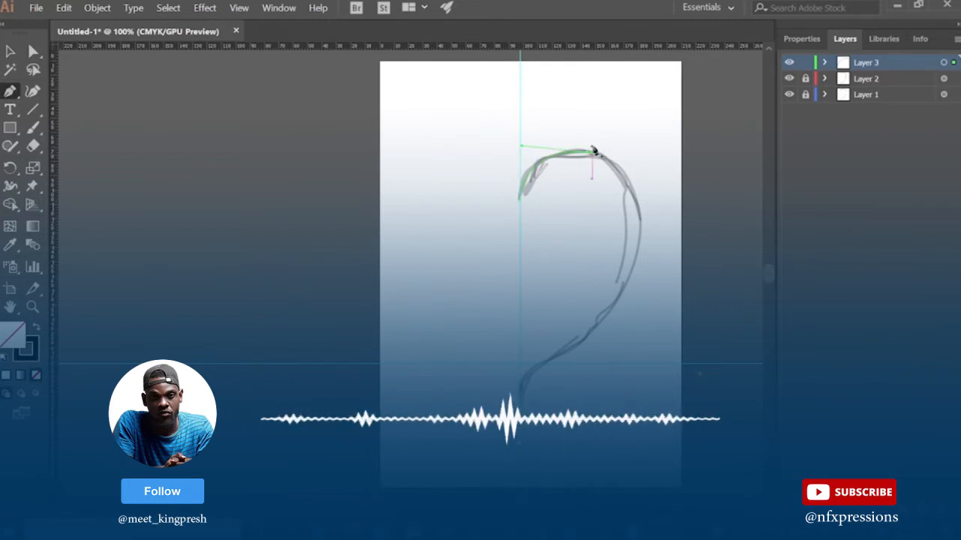
mouse_move(593, 152)
mouse_down()
mouse_move(635, 215)
mouse_move(643, 250)
mouse_move(643, 227)
mouse_up()
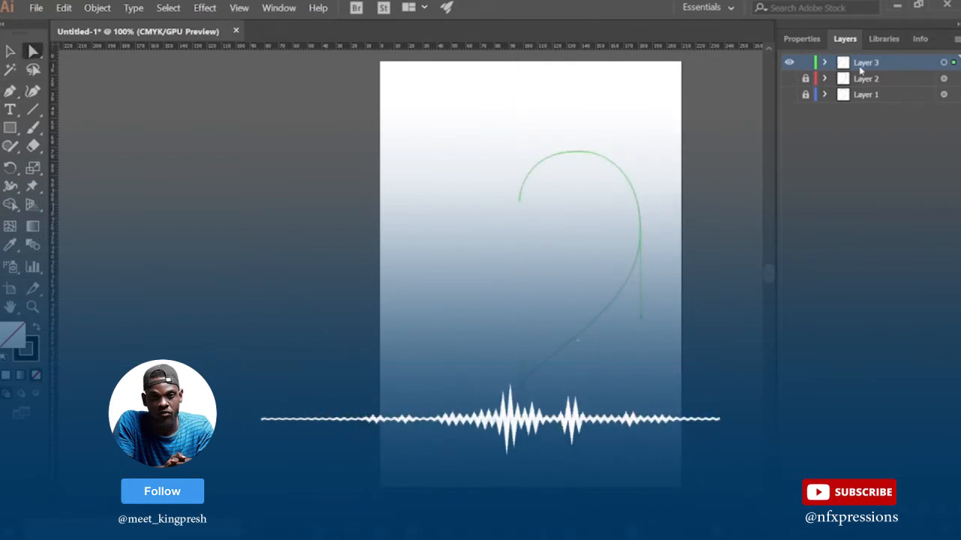
Step: Set the traced path's stroke weight to 4 pt
click(803, 39)
click(846, 224)
click(847, 225)
click(847, 224)
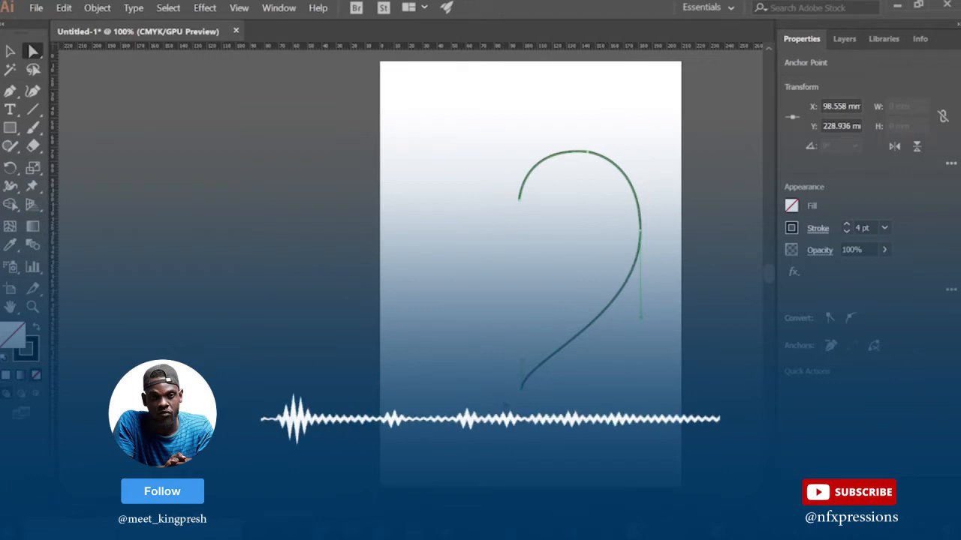
Step: Move the path's lower end point slightly down, to about X 98.4 mm and Y 234 mm
key(ctrl+=)
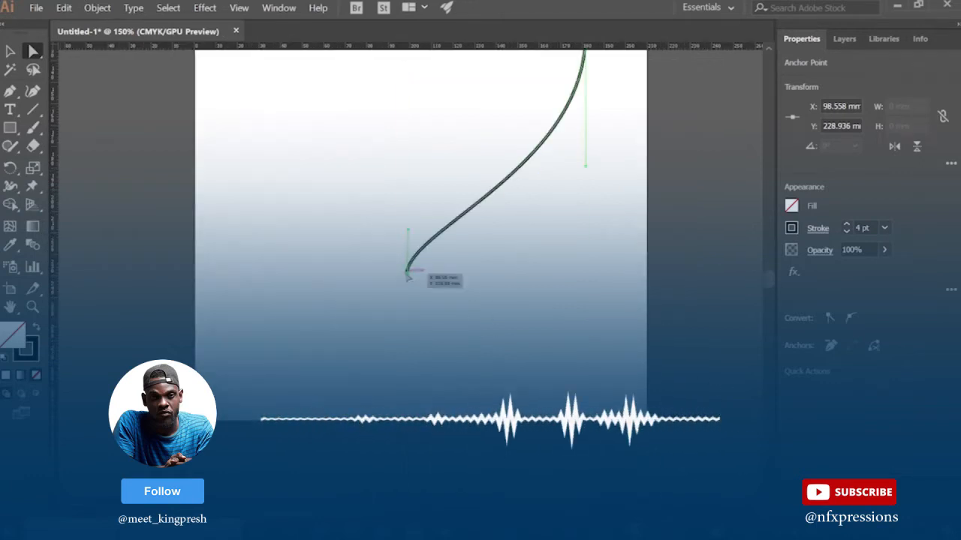
drag(406, 273, 407, 284)
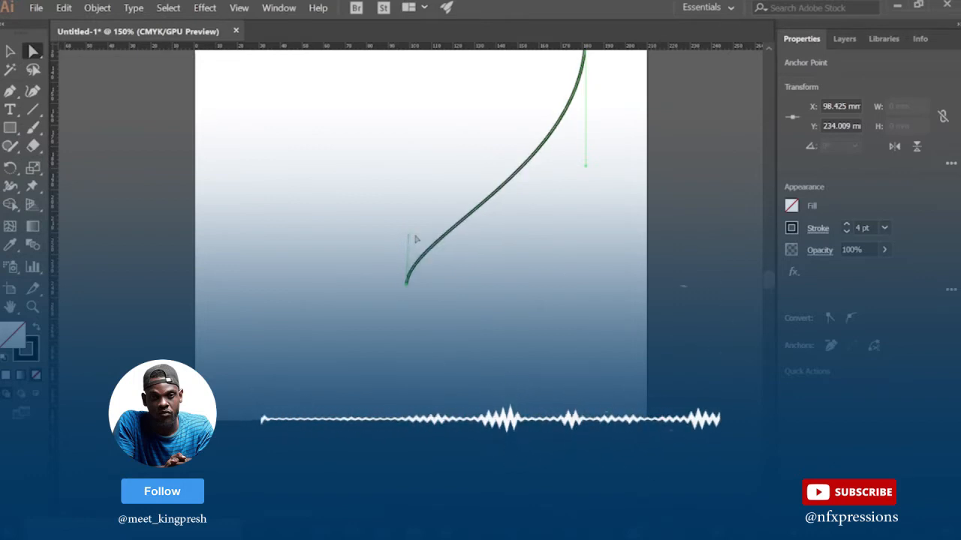
key(ctrl+minus)
key(ctrl+minus)
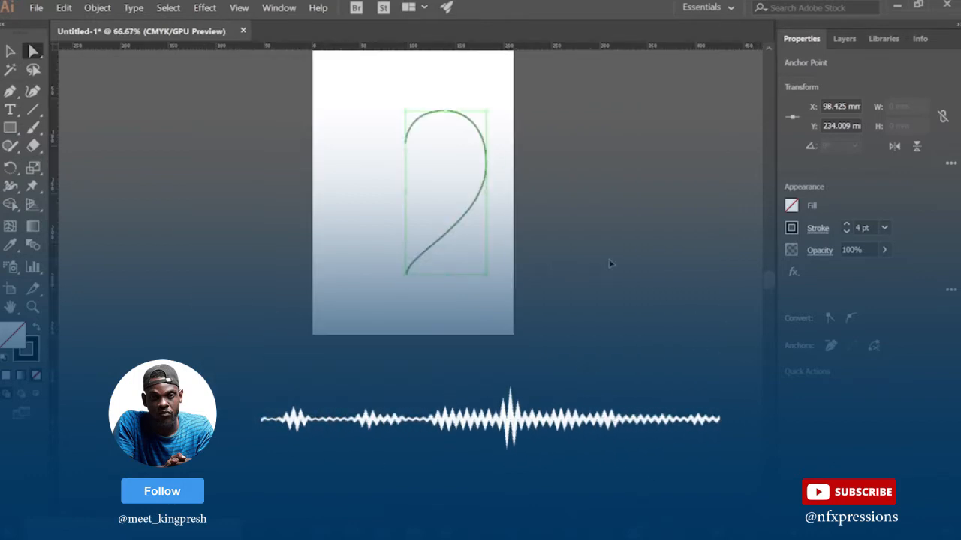
Step: Make Layer 1 visible and refine the path's upper end near the guide, nudging its end point and pulling the top anchor's handle inward
click(837, 40)
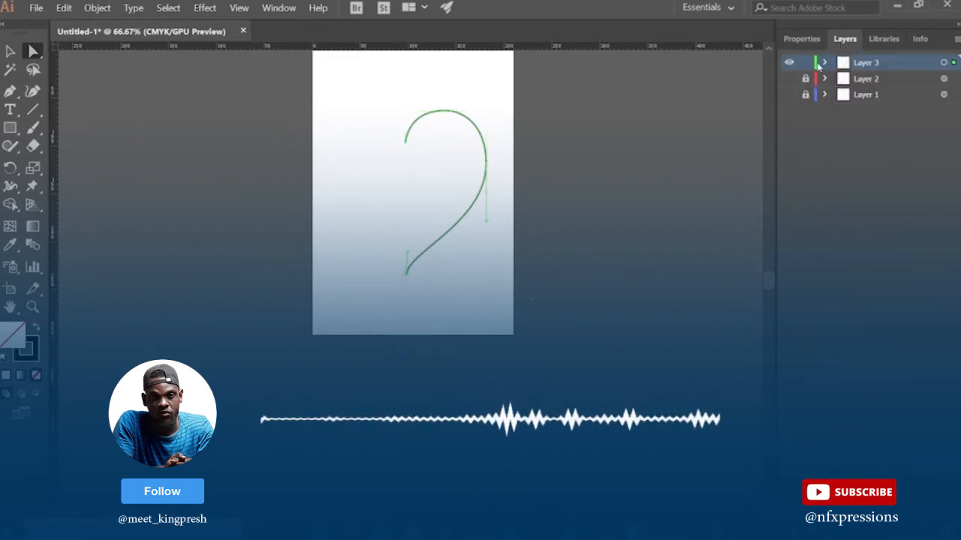
click(789, 95)
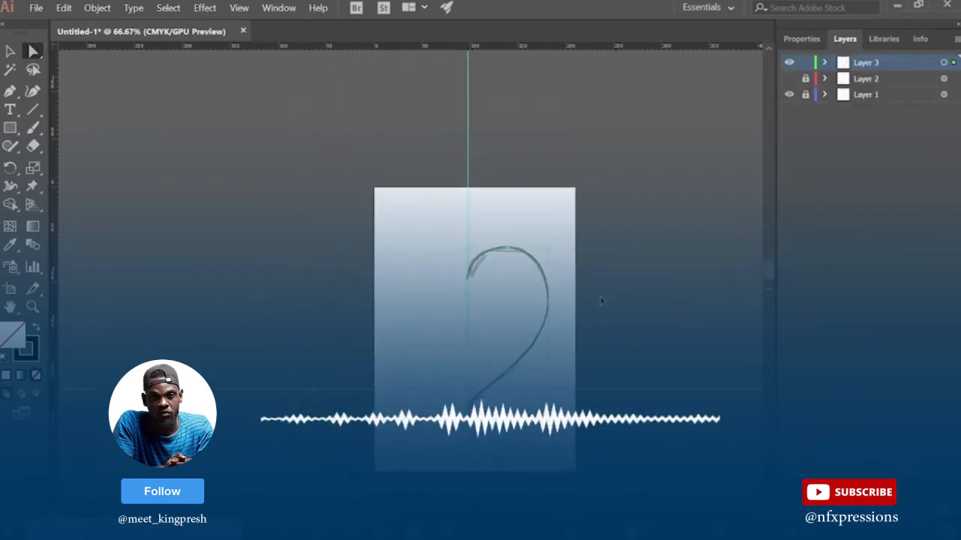
alt+scroll(601, 301, up, 1)
drag(498, 212, 506, 246)
alt+scroll(427, 338, up, 2)
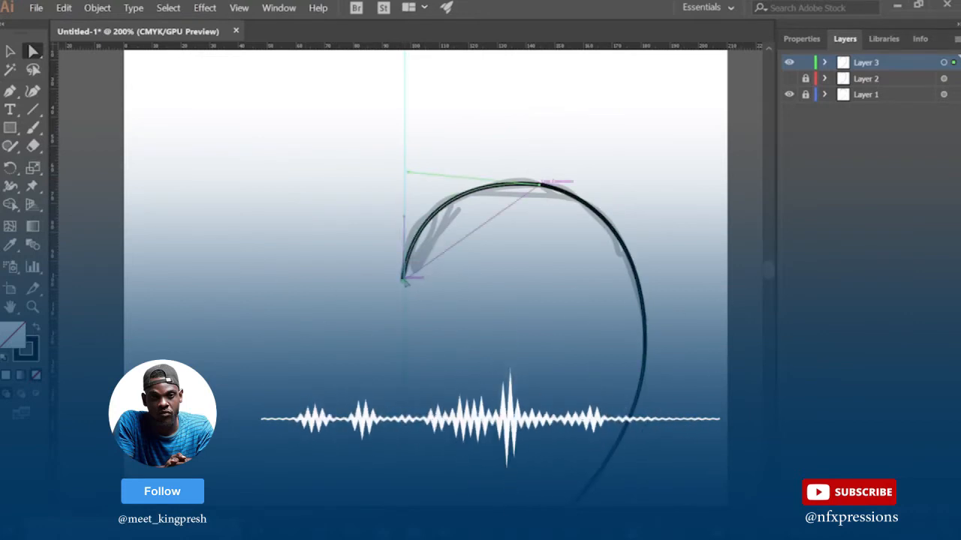
drag(404, 279, 406, 272)
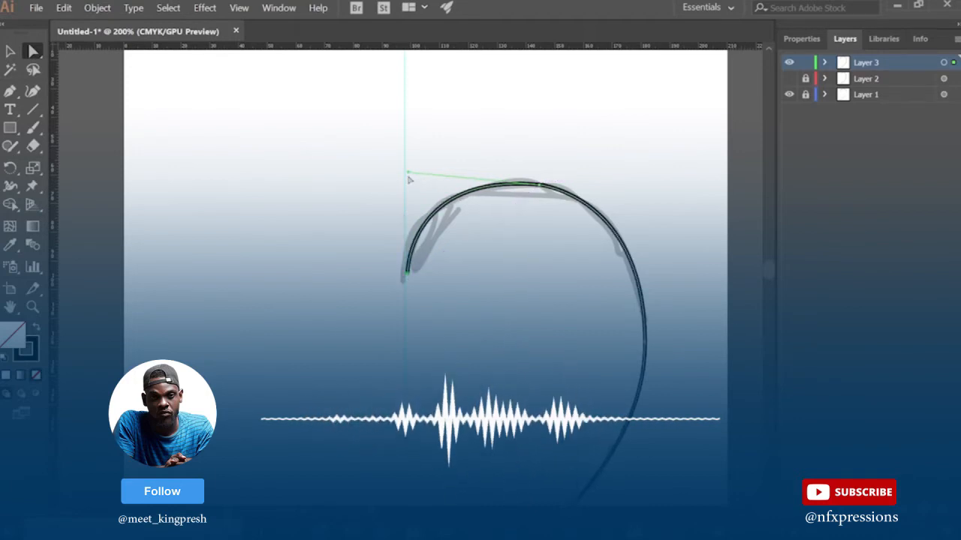
drag(408, 175, 435, 174)
key(ctrl+minus)
key(ctrl+minus)
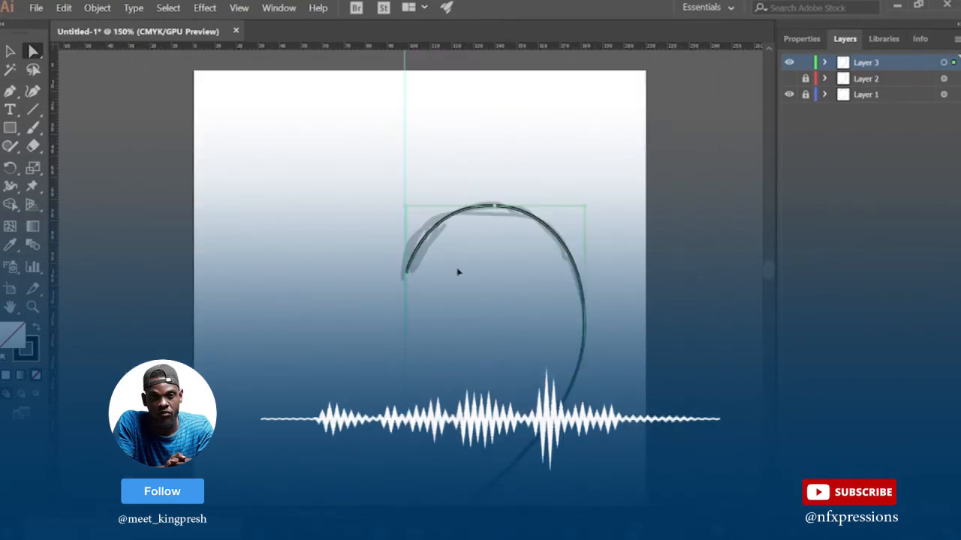
Step: Move the path's upper end point slightly down beside the guide, close to where the sketched stroke ends
key(ctrl+minus)
key(ctrl+plus)
key(ctrl+plus)
key(ctrl+plus)
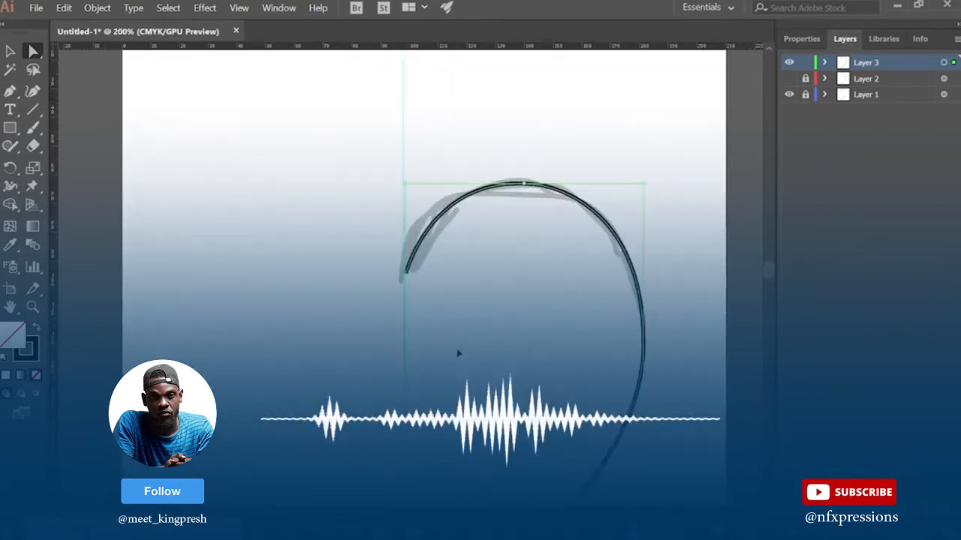
key(ctrl+plus)
key(ctrl+plus)
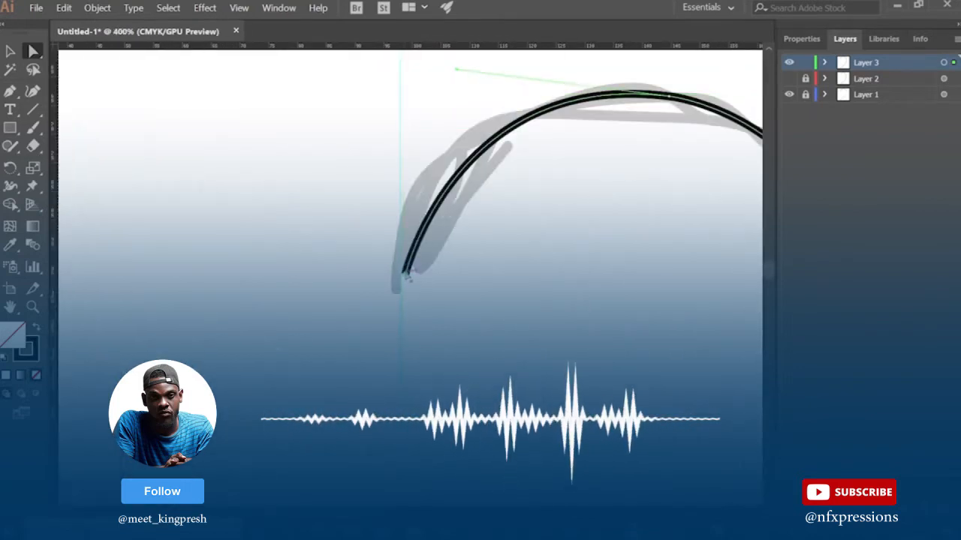
key(ctrl+minus)
key(ctrl+minus)
key(ctrl+minus)
key(ctrl+minus)
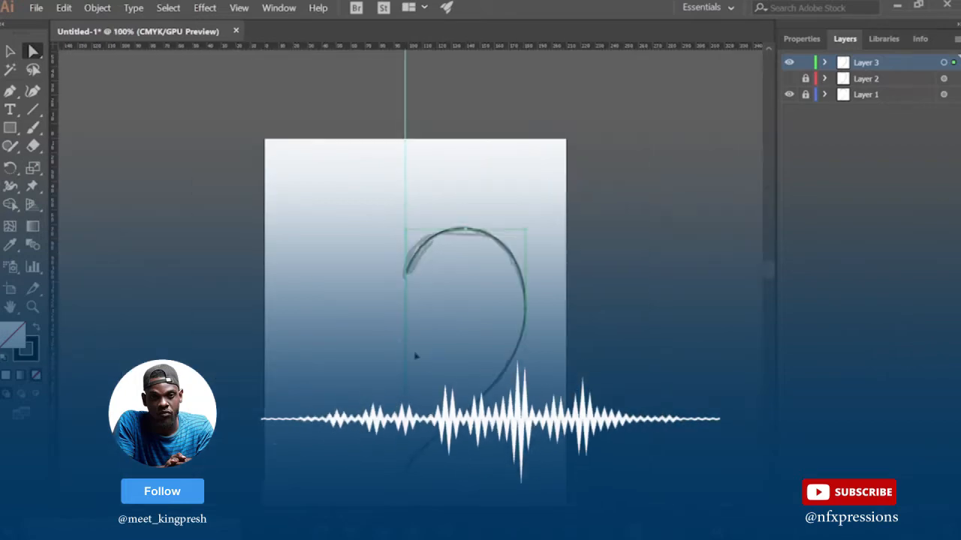
key(ctrl+plus)
key(ctrl+plus)
key(ctrl+plus)
key(ctrl+plus)
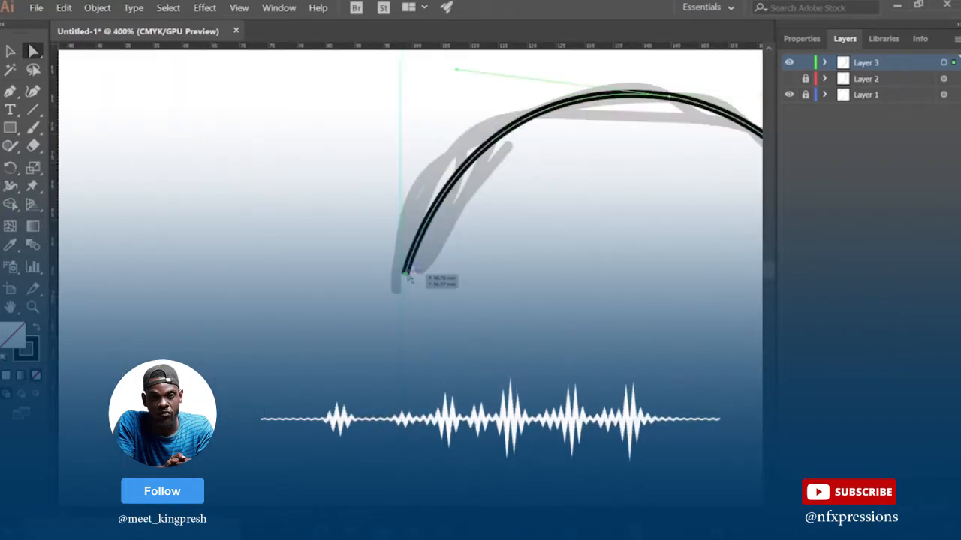
drag(406, 274, 406, 292)
key(ctrl+minus)
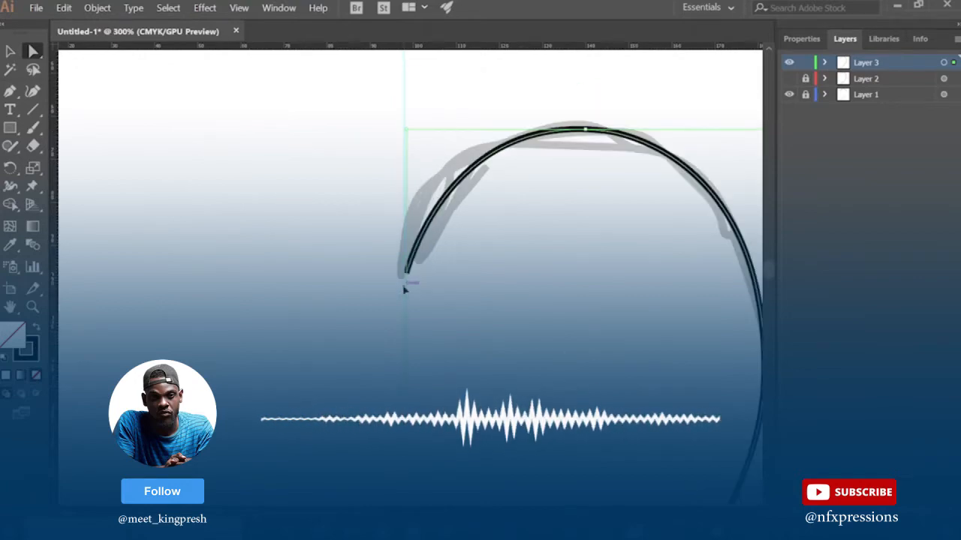
key(ctrl+minus)
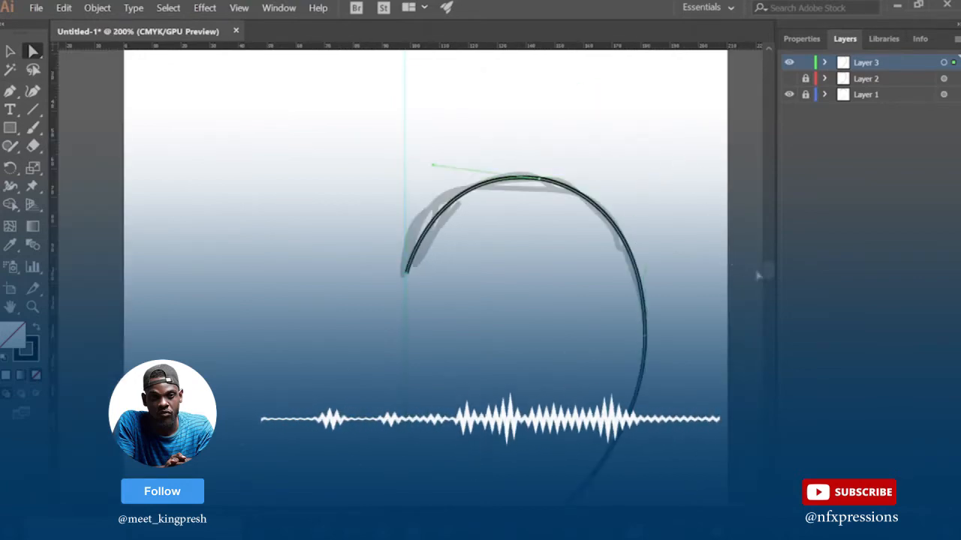
Step: Hide the sketch on Layer 1
scroll(766, 274, up, 1)
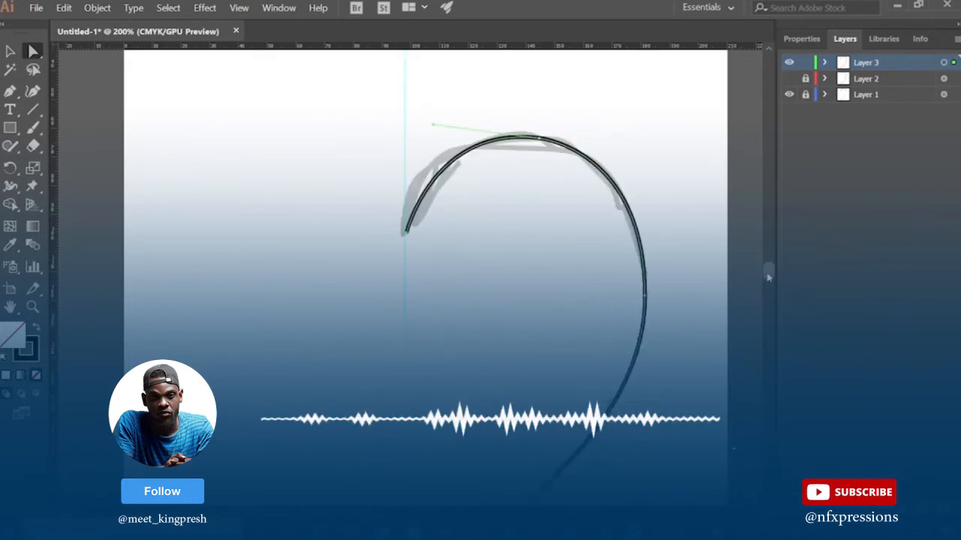
scroll(648, 313, down, 5)
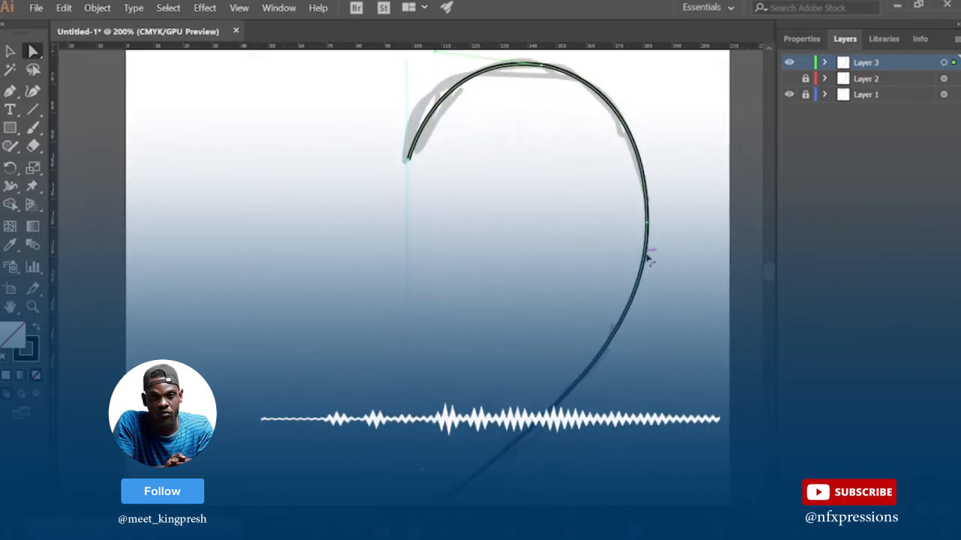
key(ctrl+minus)
drag(769, 270, 772, 283)
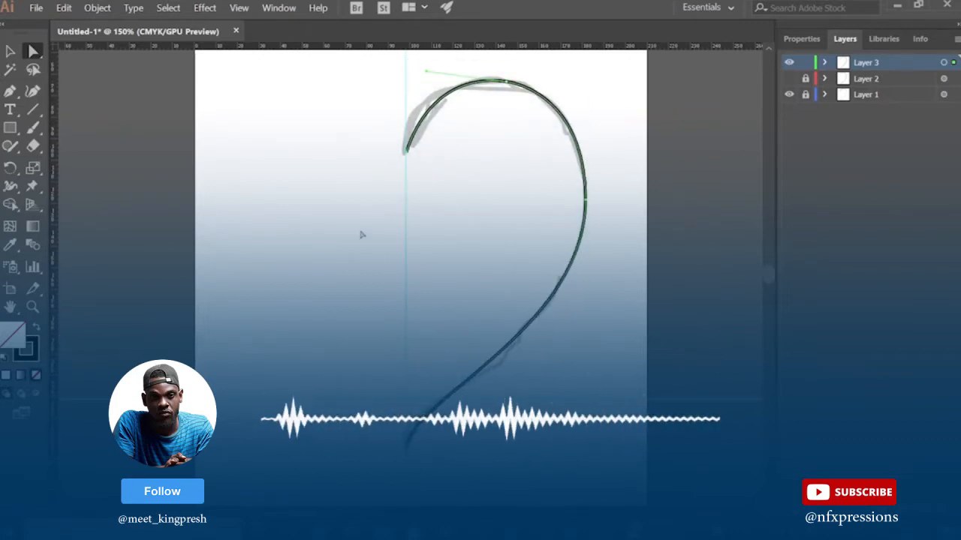
click(788, 95)
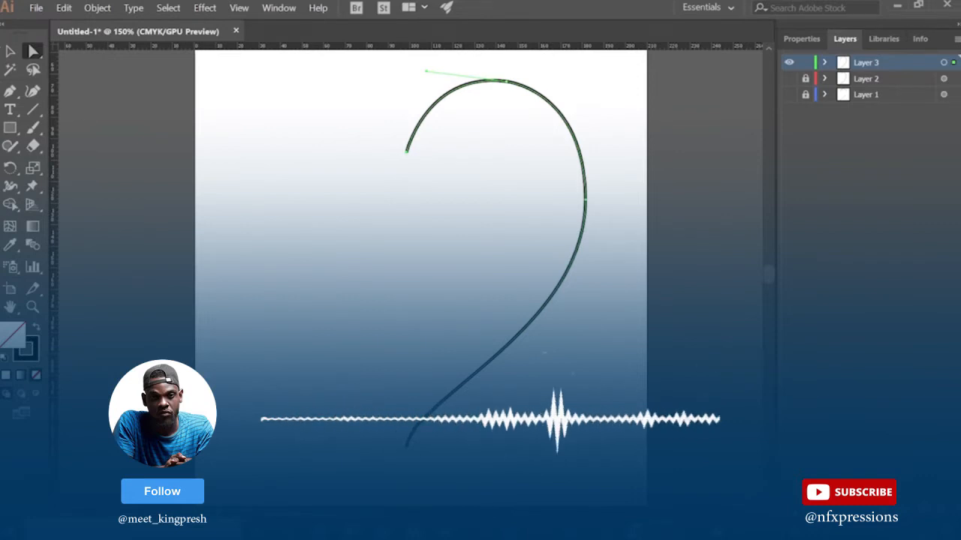
Step: Paste a copy of the traced path in place on Layer 3, then expand the layer and target the upper copy
click(12, 51)
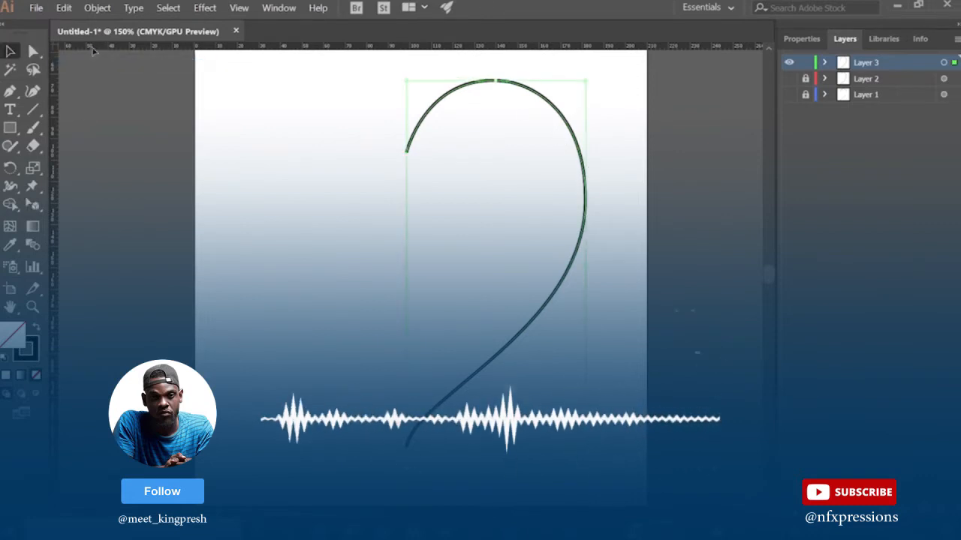
click(67, 9)
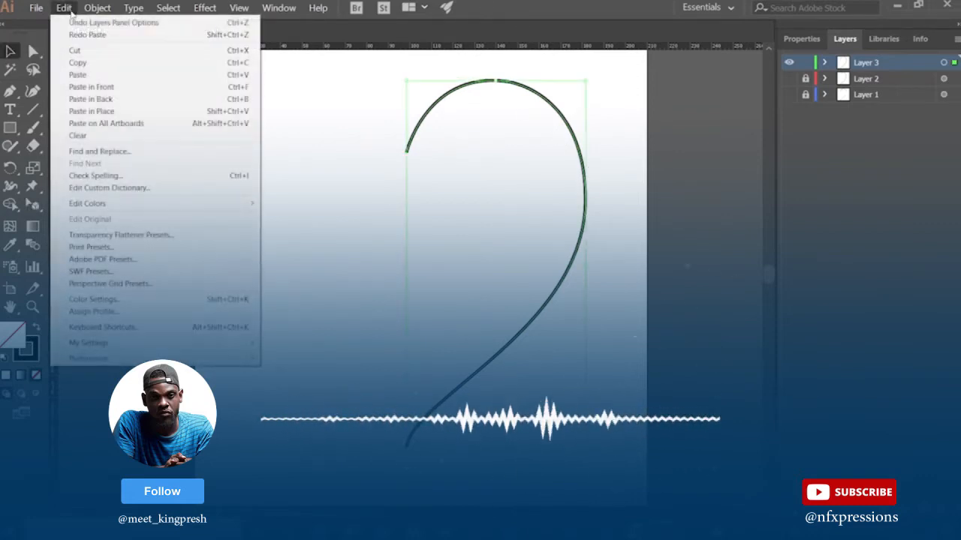
click(110, 111)
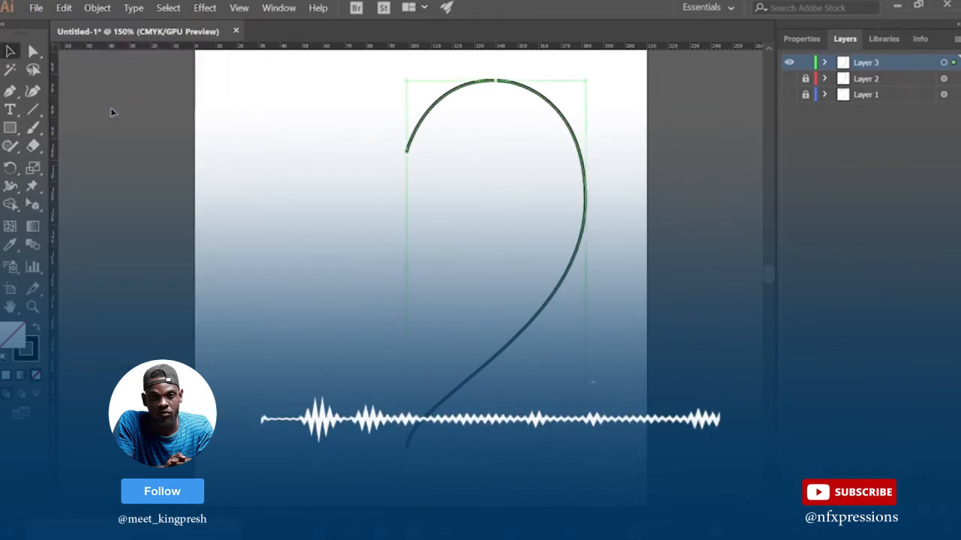
click(826, 63)
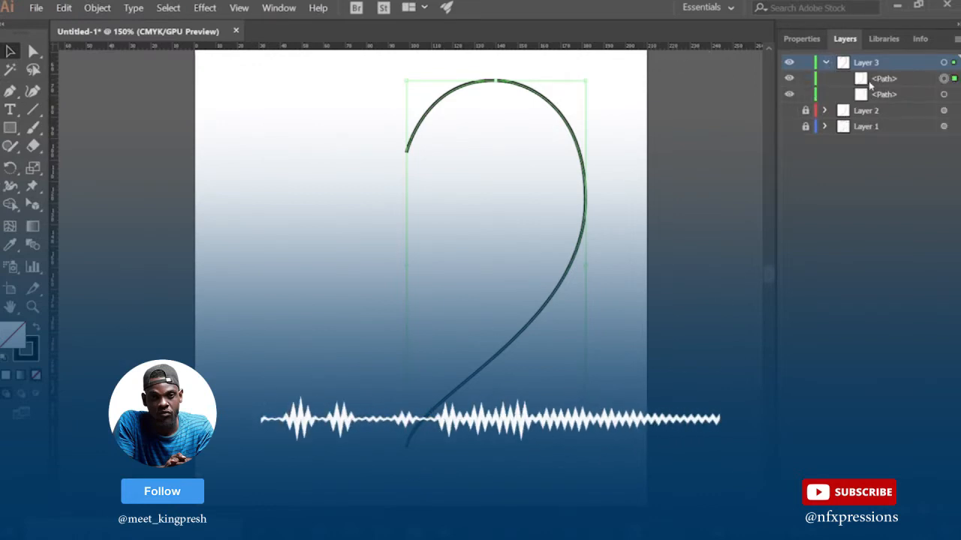
click(944, 78)
Step: Reflect the copied path across the vertical axis at 90°, with Preview turned on
click(64, 8)
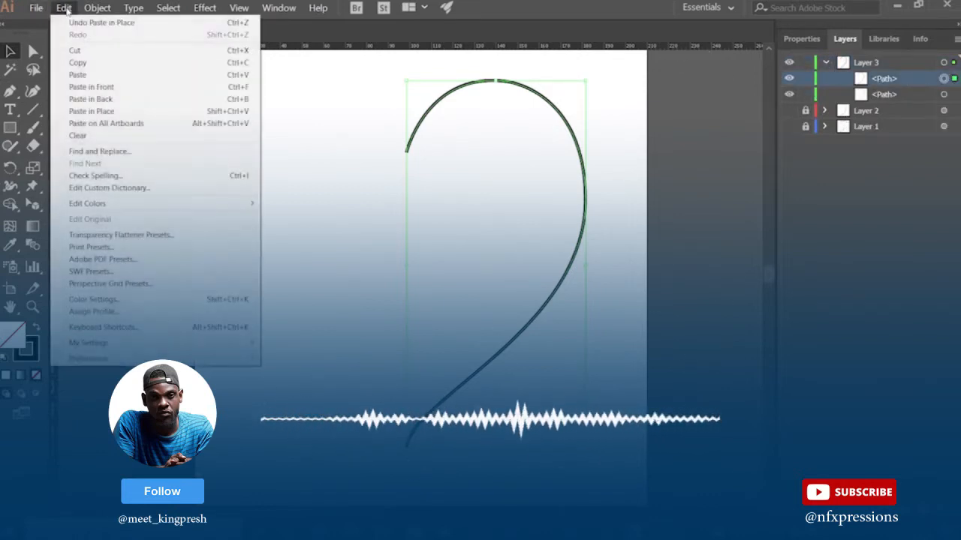
mouse_move(134, 8)
click(588, 270)
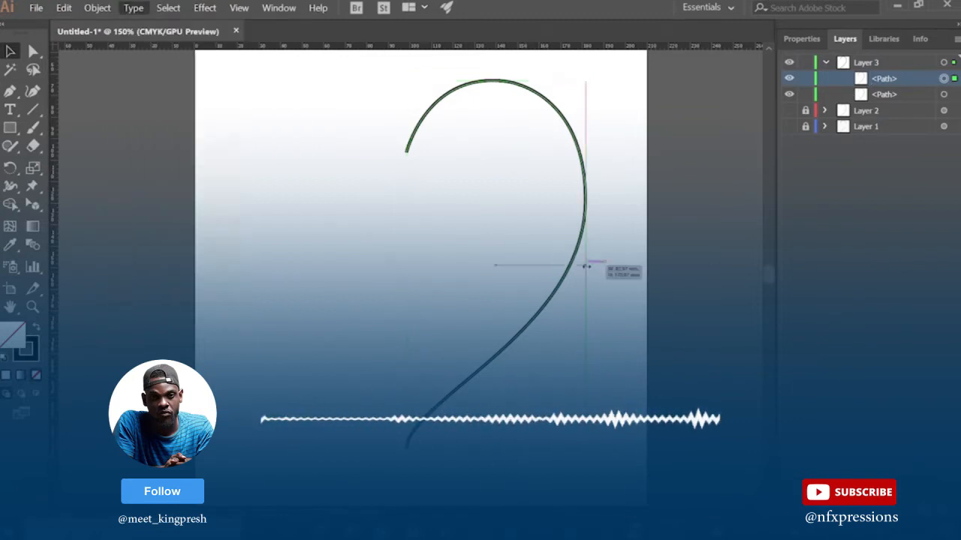
right_click(585, 266)
mouse_move(623, 424)
click(742, 465)
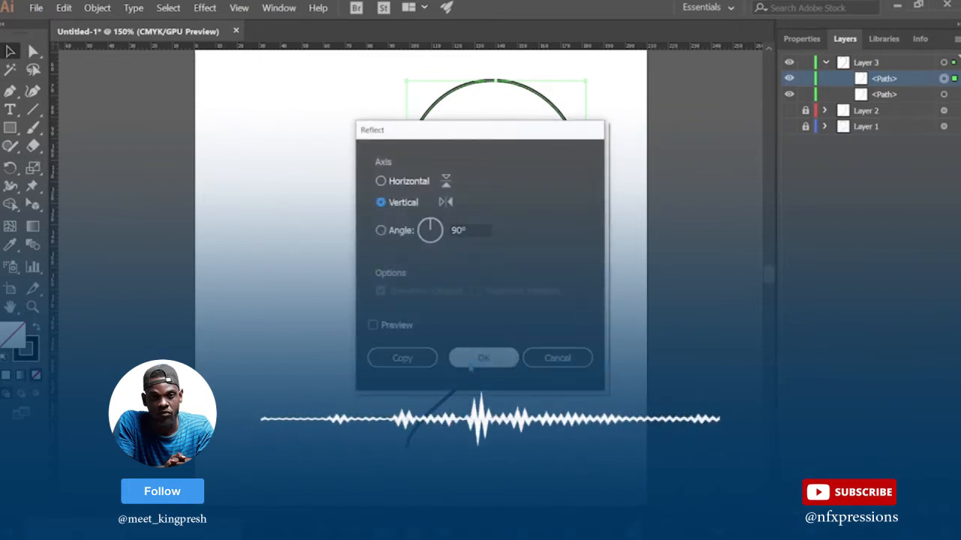
click(373, 326)
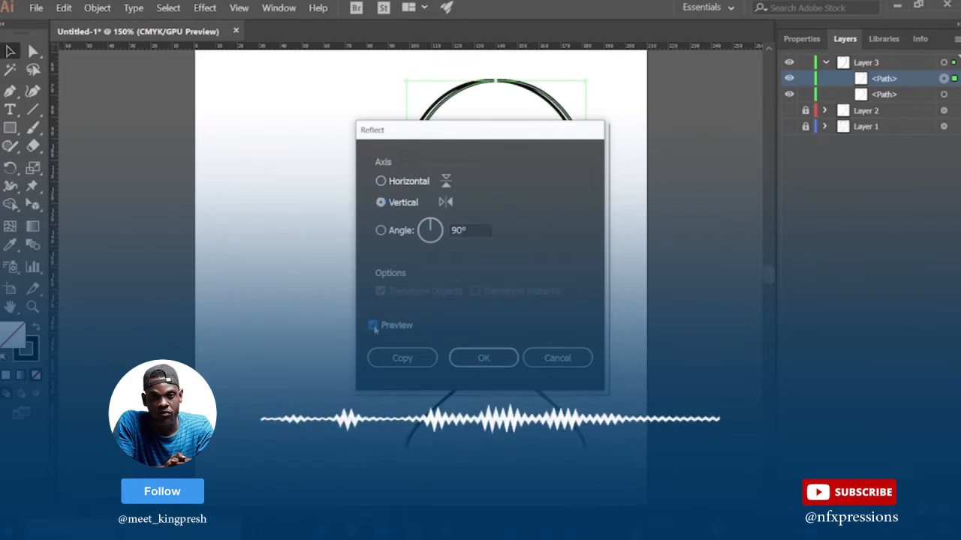
drag(516, 132, 688, 124)
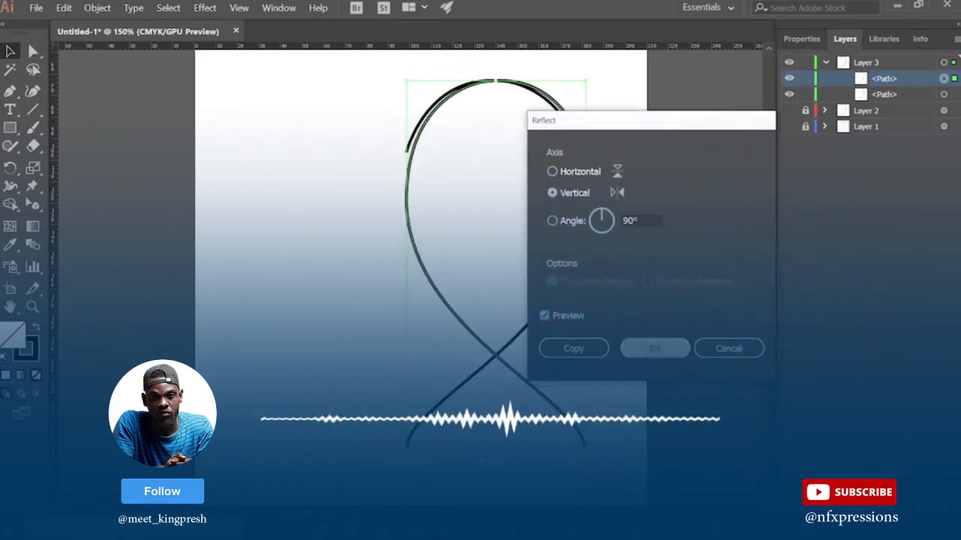
click(644, 351)
Step: Nudge the reflected copy horizontally to the left until its ends meet those of the original path, forming a heart
key(Left)
key(Left)
key(Left)
key(Left)
key(Left)
key(Left)
key(Left)
key(Left)
key(Left)
key(Left)
key(Left)
key(Left)
key(Left)
key(Left)
key(Left)
key(Left)
key(Left)
key(Left)
key(Left)
key(Left)
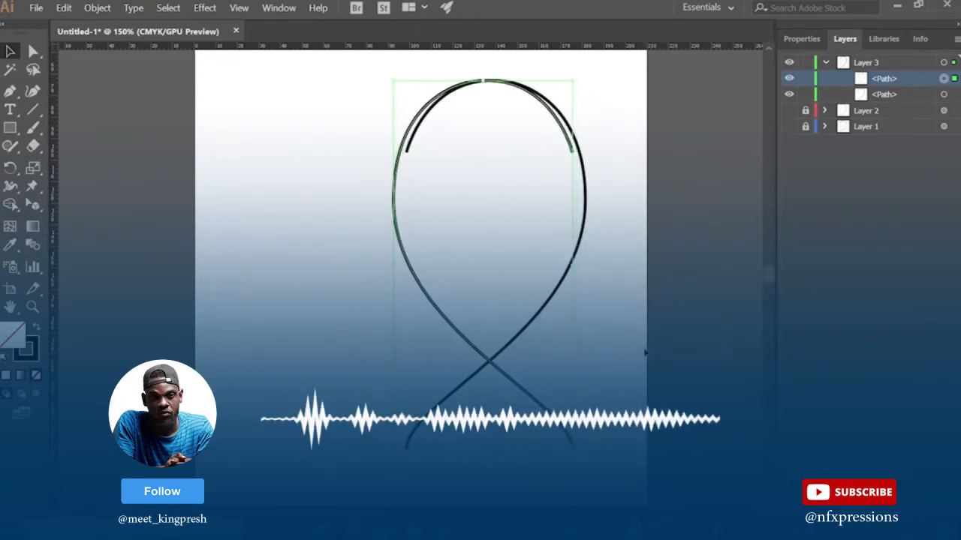
key(Left)
key(Left)
key(Left)
key(Left)
key(Left)
key(Left)
key(Left)
key(Left)
key(Left)
key(Left)
key(Left)
key(Left)
key(Left)
key(Left)
key(Left)
key(Left)
key(Left)
key(Left)
key(Left)
key(Left)
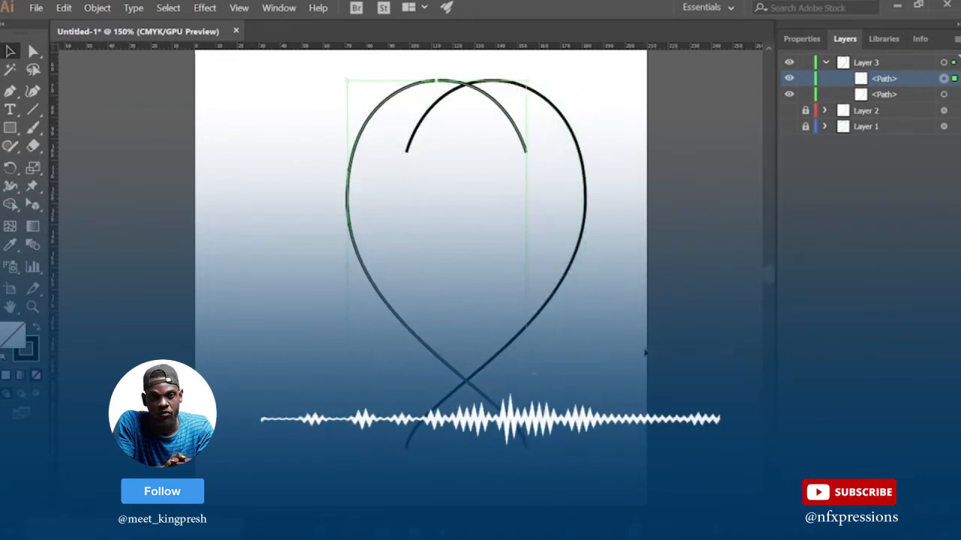
key(Left)
key(Left)
key(Left)
key(Left)
key(Left)
key(Left)
key(Left)
key(Left)
key(Left)
key(Left)
key(Left)
key(Left)
key(Left)
key(Left)
key(Left)
key(Left)
key(Left)
key(Left)
key(Left)
key(Left)
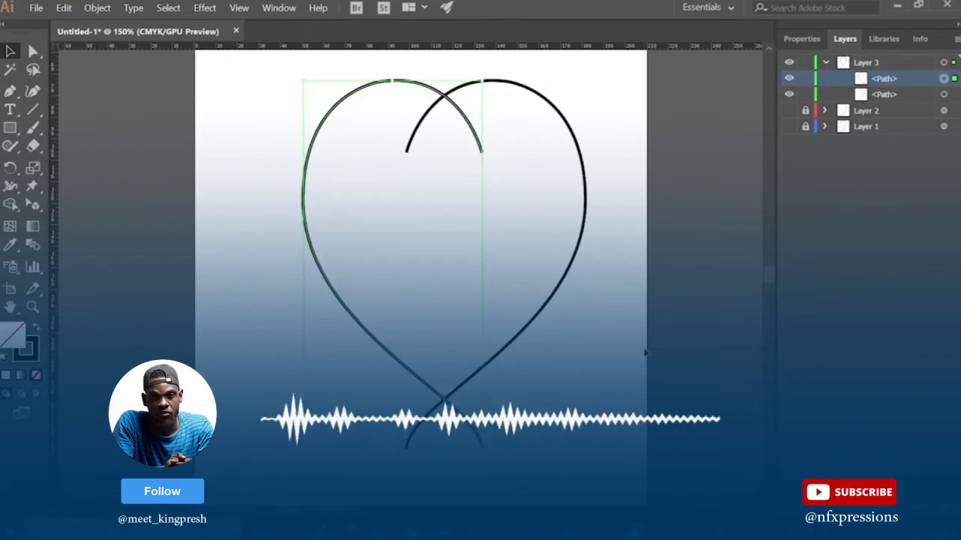
key(Left)
key(Left)
key(Left)
key(Left)
key(Left)
key(Left)
key(Left)
key(Left)
key(Left)
key(Left)
key(Left)
key(Left)
key(Left)
key(Left)
key(Left)
key(Left)
key(Left)
key(Left)
key(Left)
key(Left)
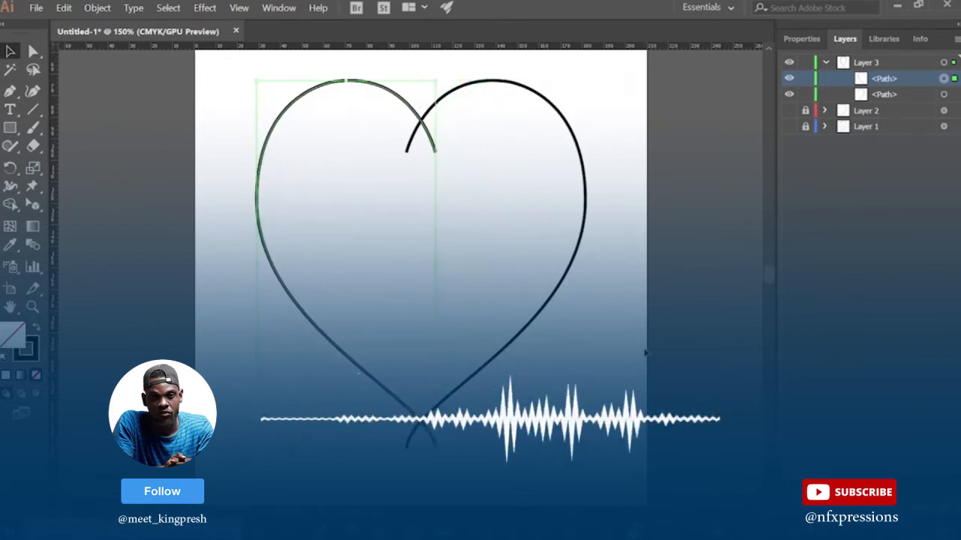
key(Left)
key(Left)
key(Left)
key(Left)
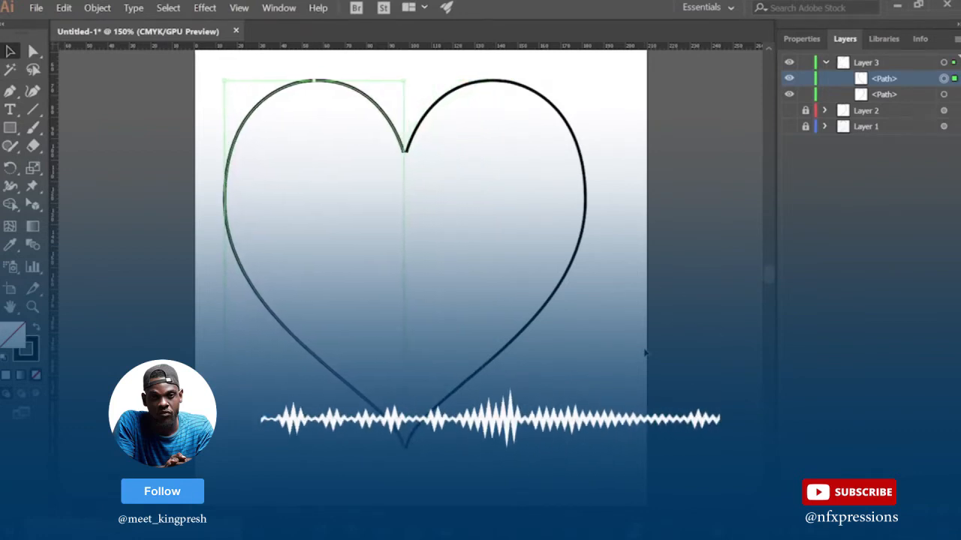
key(Right)
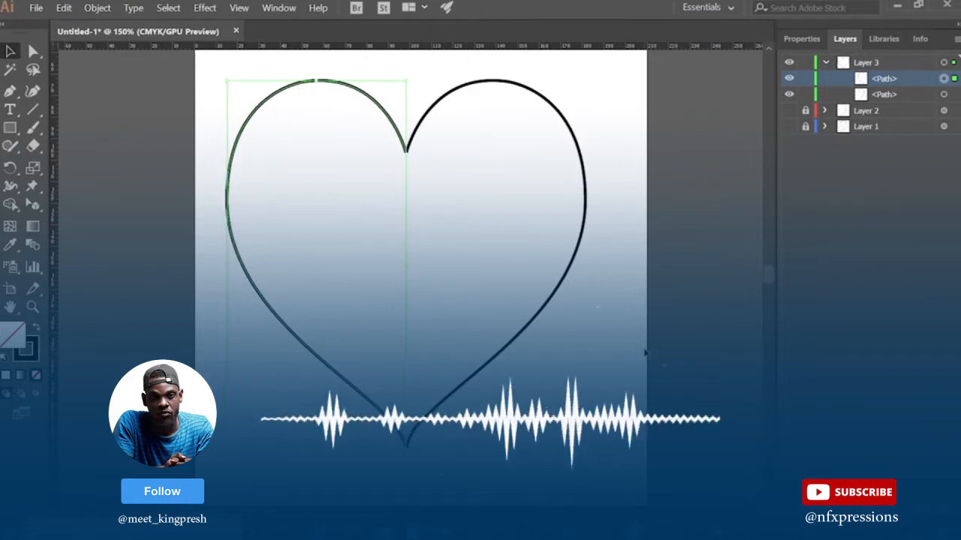
key(Right)
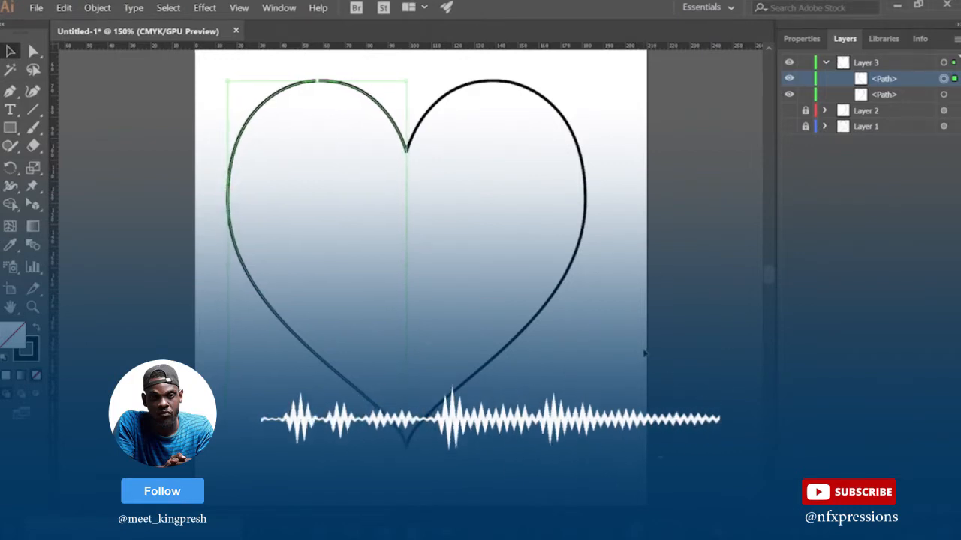
Step: Select both heart halves and join their two end points at the heart's lower tip
shift+click(943, 95)
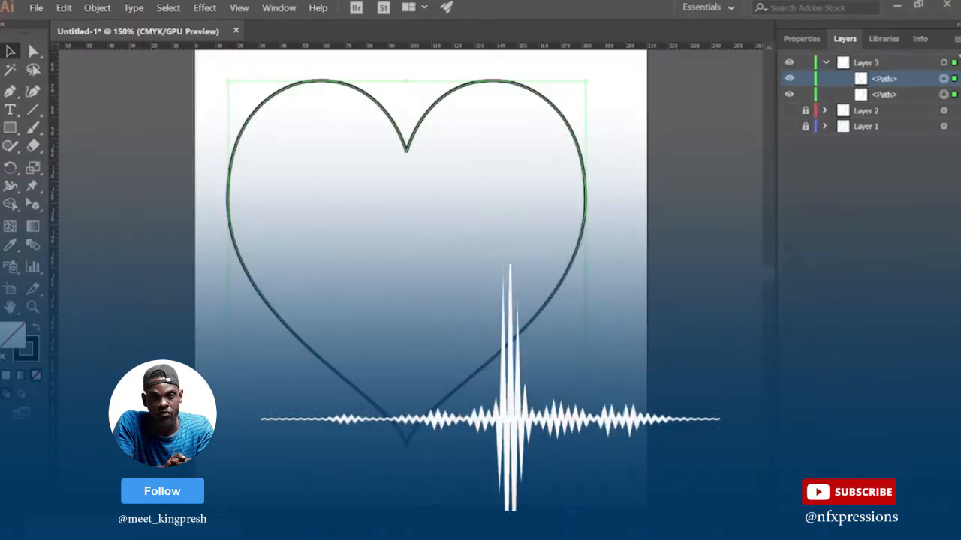
scroll(766, 274, down, 4)
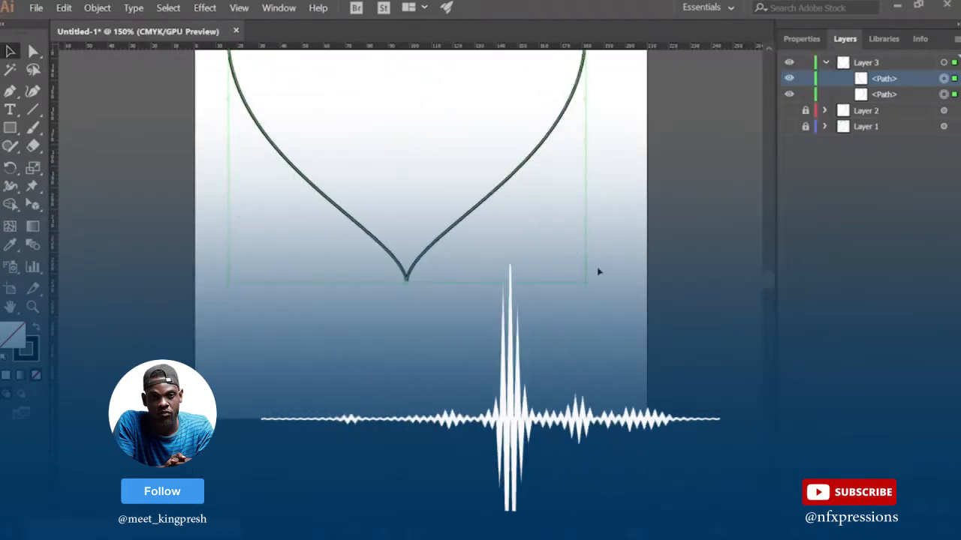
click(33, 51)
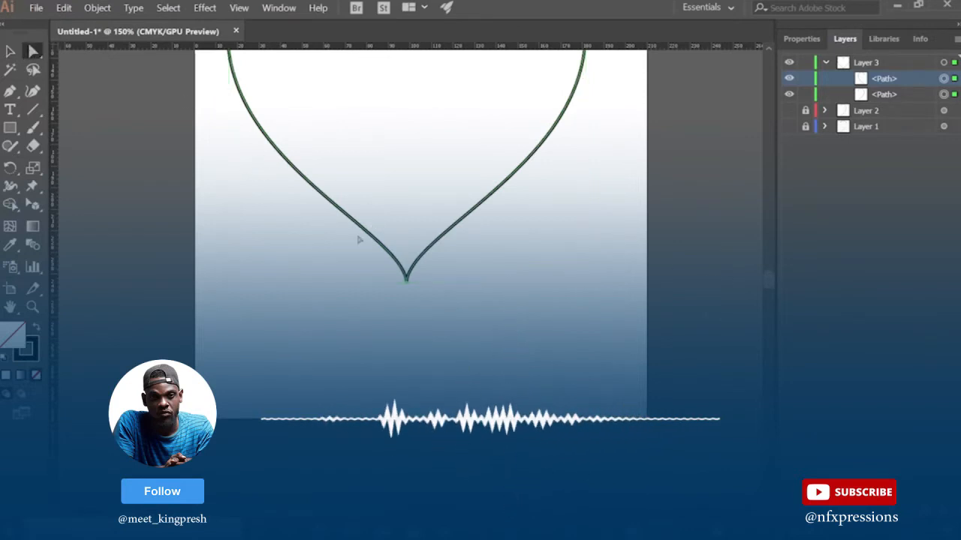
drag(369, 261, 434, 310)
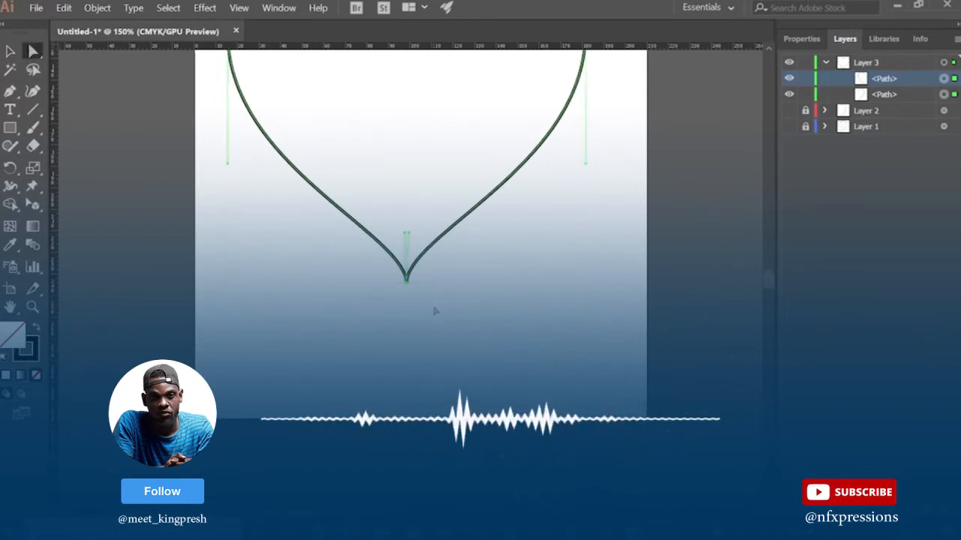
key(ctrl+j)
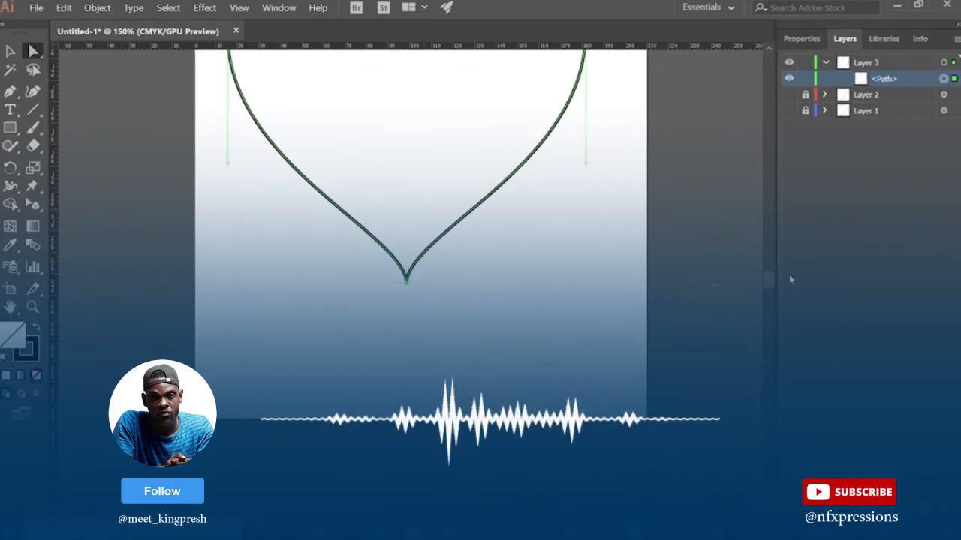
Step: Join the two end points at the heart's upper centre notch to close the outline
scroll(768, 277, up, 3)
scroll(769, 276, up, 1)
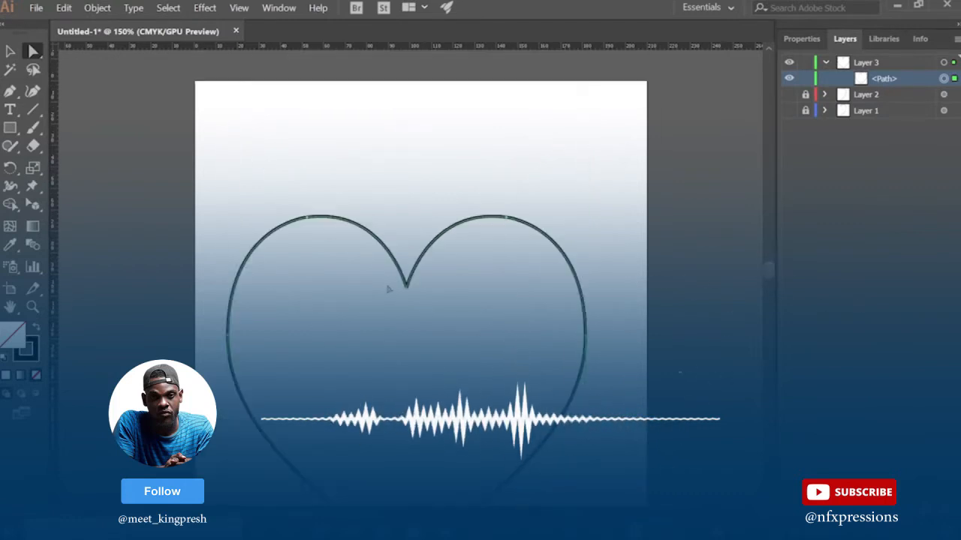
key(v)
key(a)
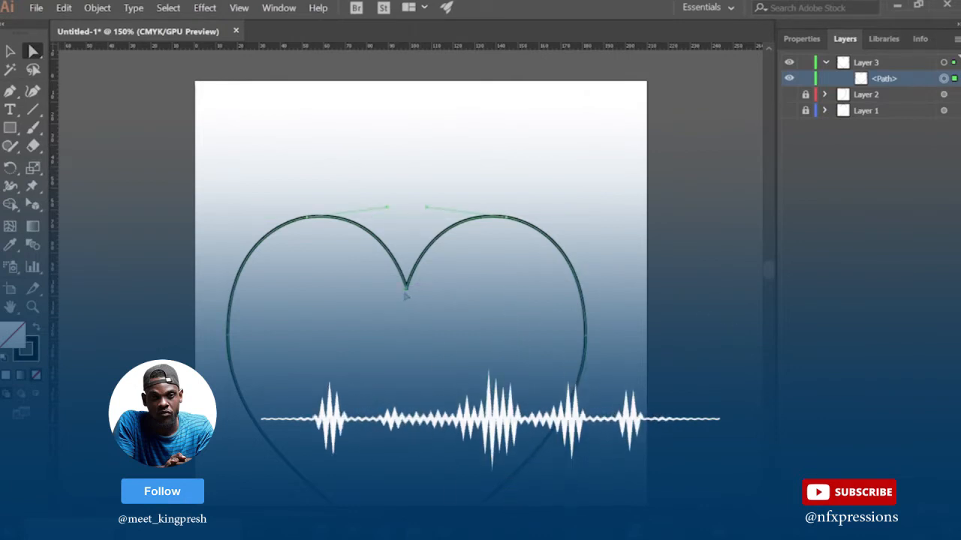
drag(406, 294, 409, 292)
click(404, 293)
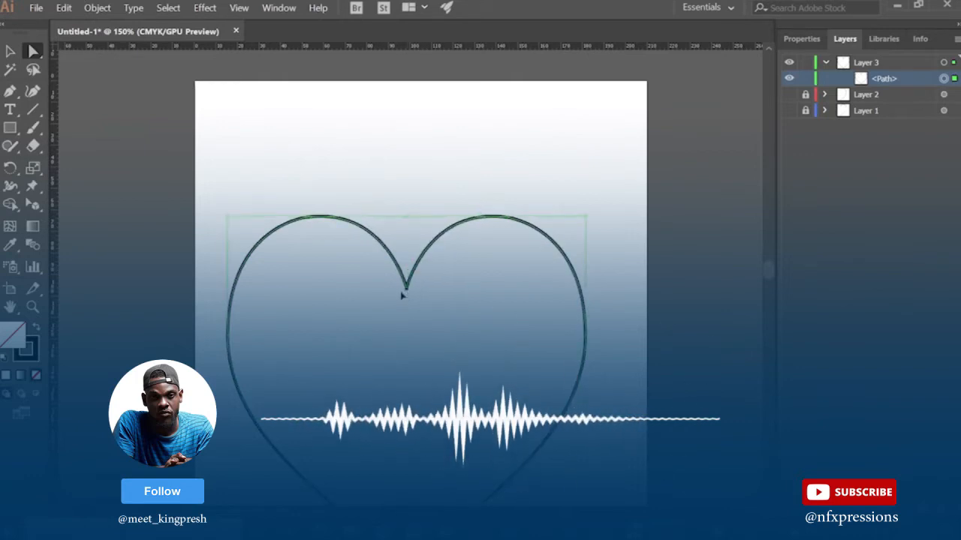
click(433, 307)
key(ctrl+j)
key(Return)
drag(768, 273, 770, 291)
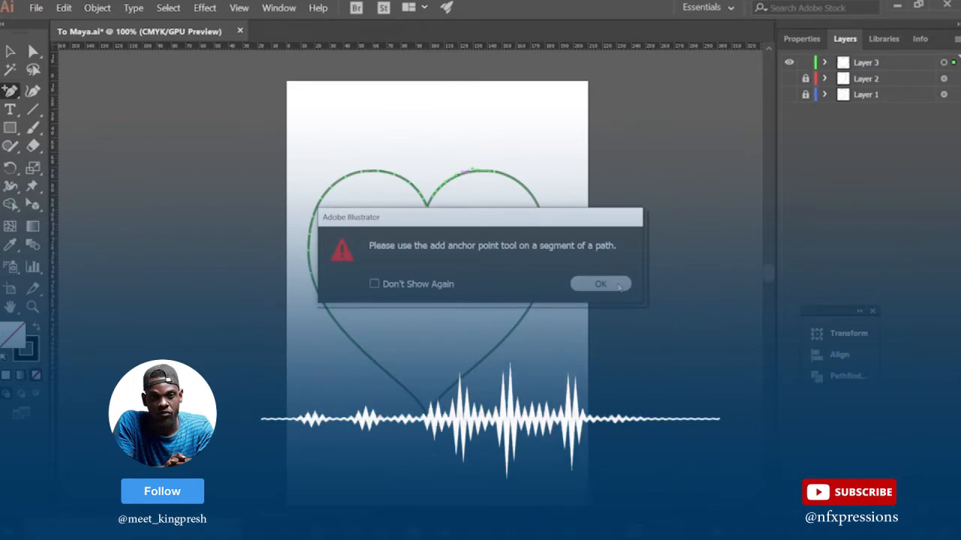
Step: Select all anchor points of the joined heart outline with the Direct Selection tool
click(605, 284)
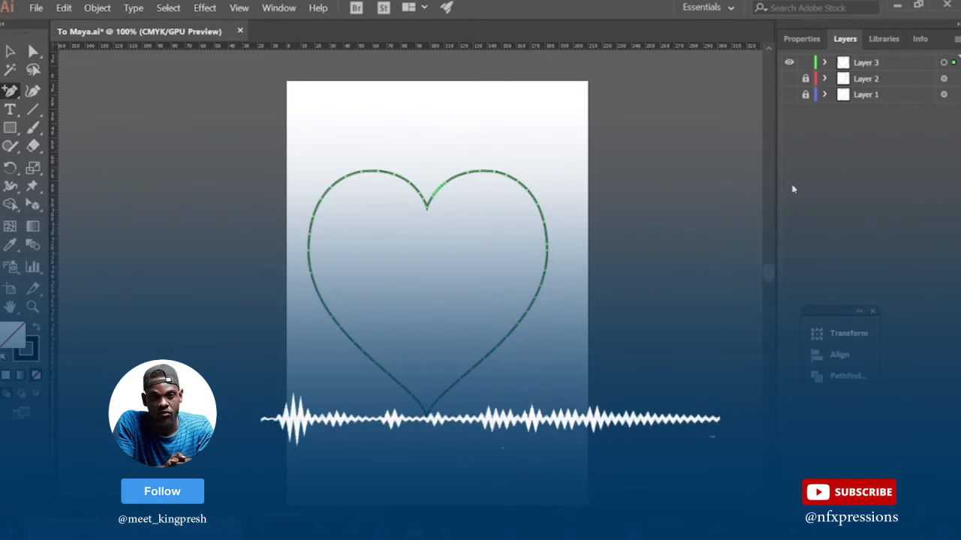
click(33, 50)
click(198, 150)
drag(297, 122, 550, 399)
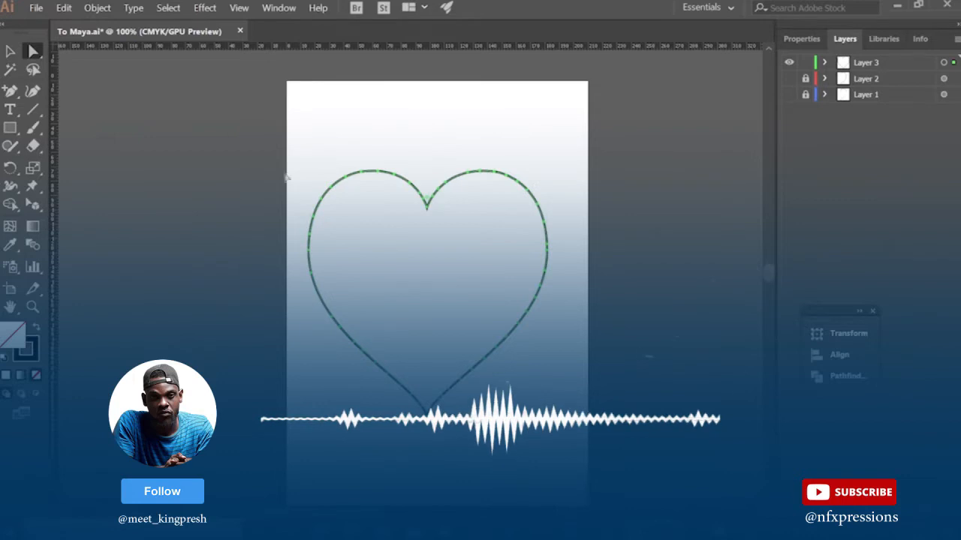
Step: Save the document to the Desktop as the Adobe Illustrator file To Maya, using an older Illustrator version format
click(36, 8)
click(67, 111)
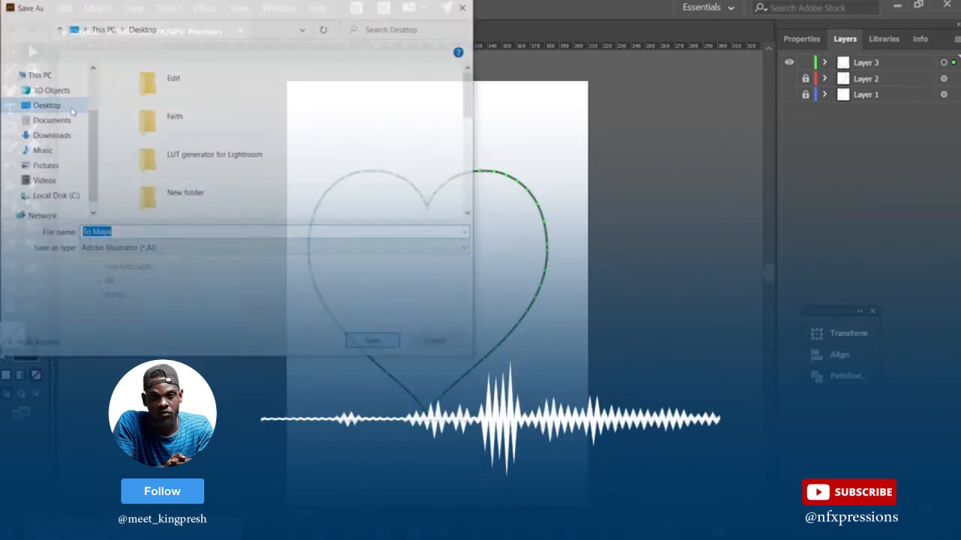
click(373, 343)
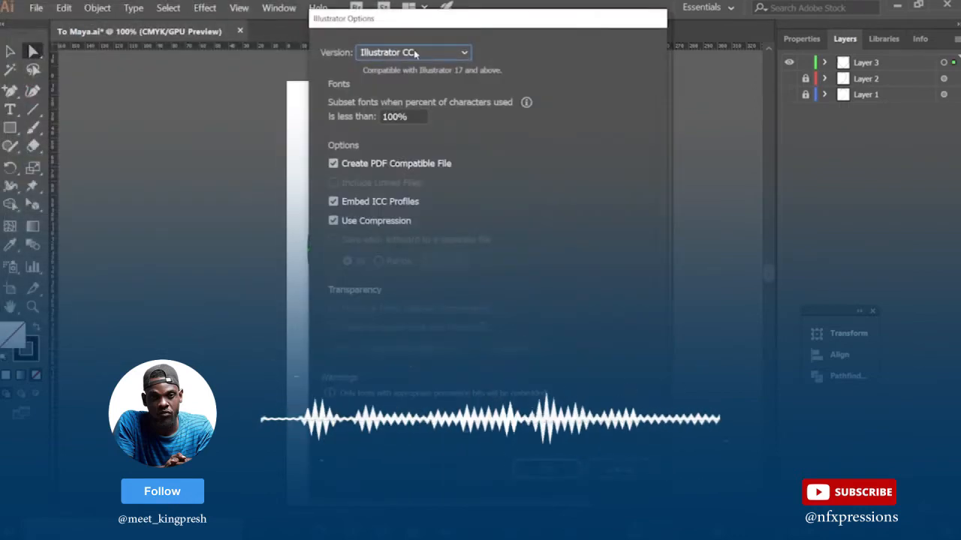
click(415, 52)
click(438, 244)
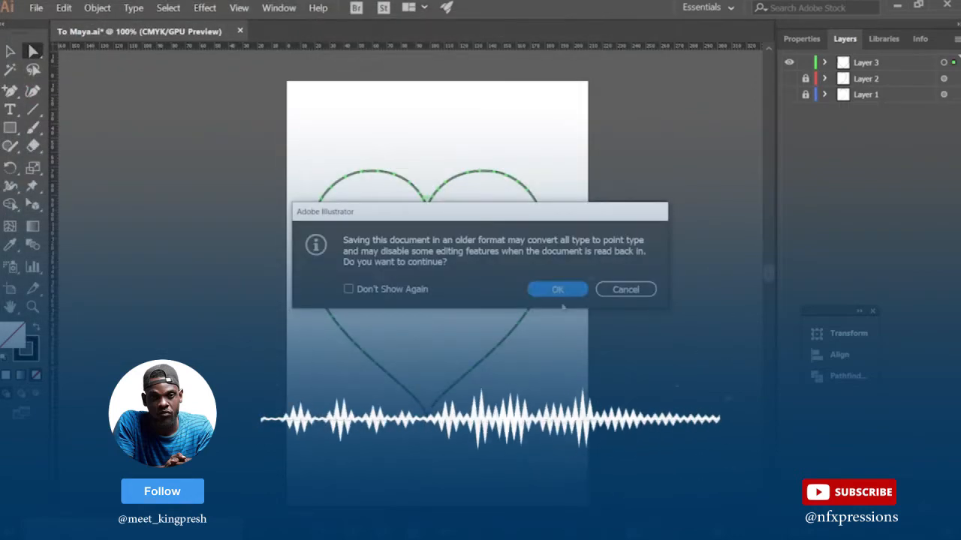
click(558, 291)
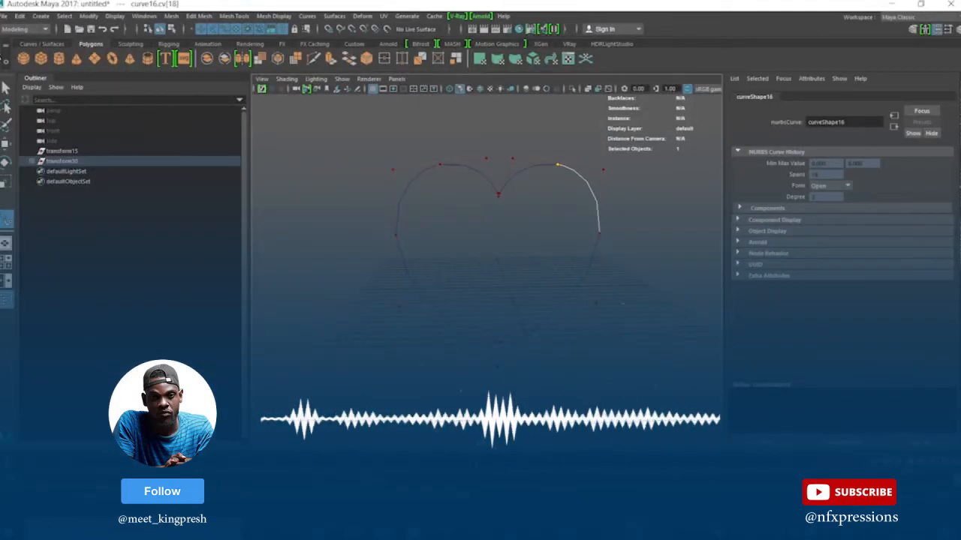
Step: Switch to Maya and leave CV editing of the imported heart curve, selecting the whole curve with the Select tool
click(6, 88)
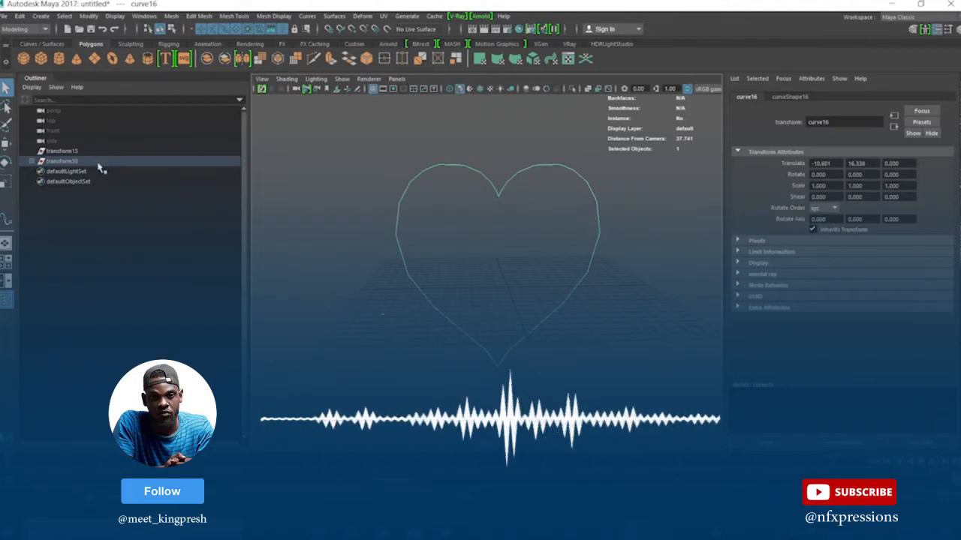
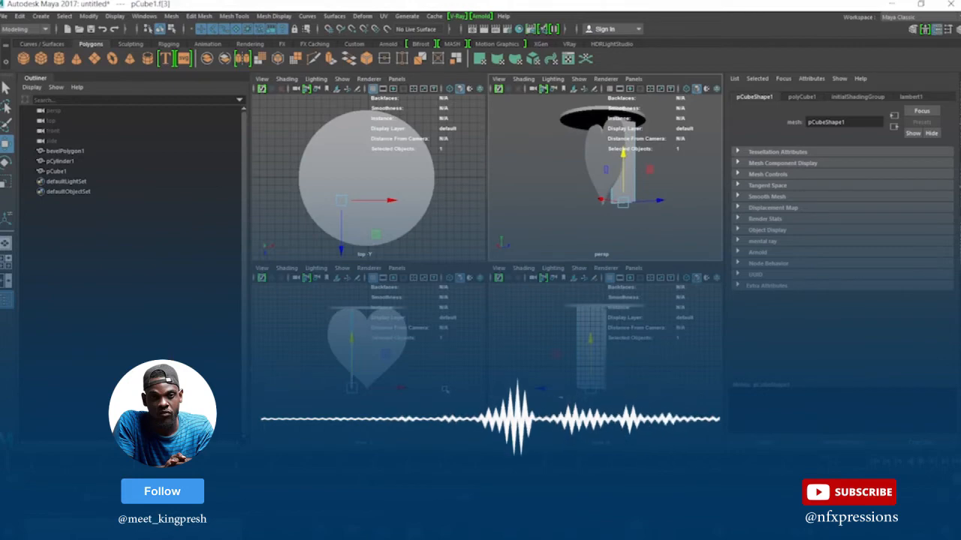
Step: In the front view, raise the bottom face of the vertical panel until it is about level with the heart's lower tip
key(space)
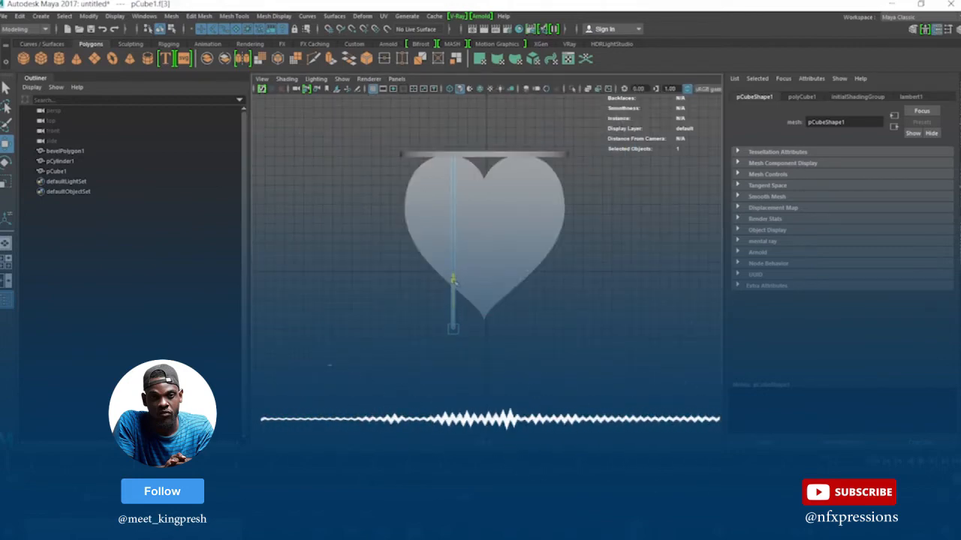
drag(454, 281, 453, 269)
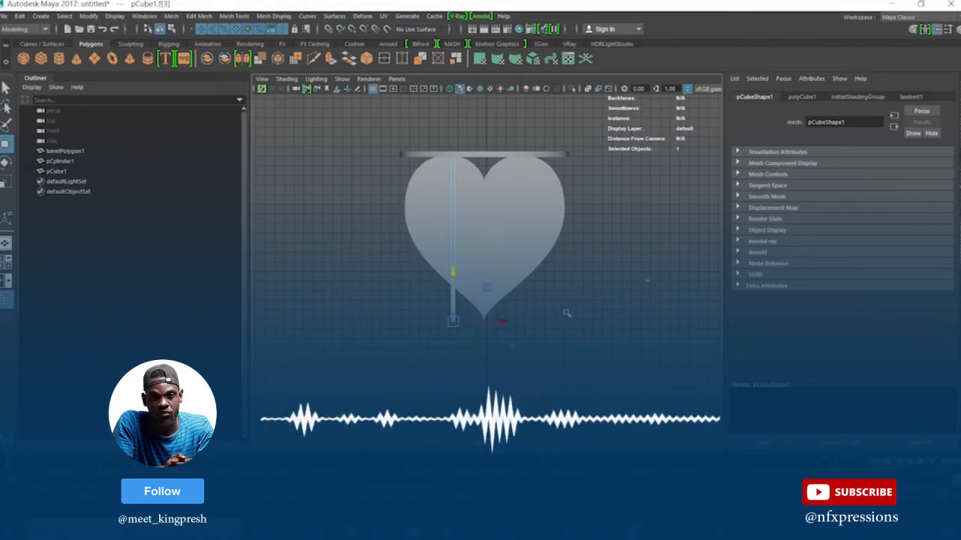
key(space)
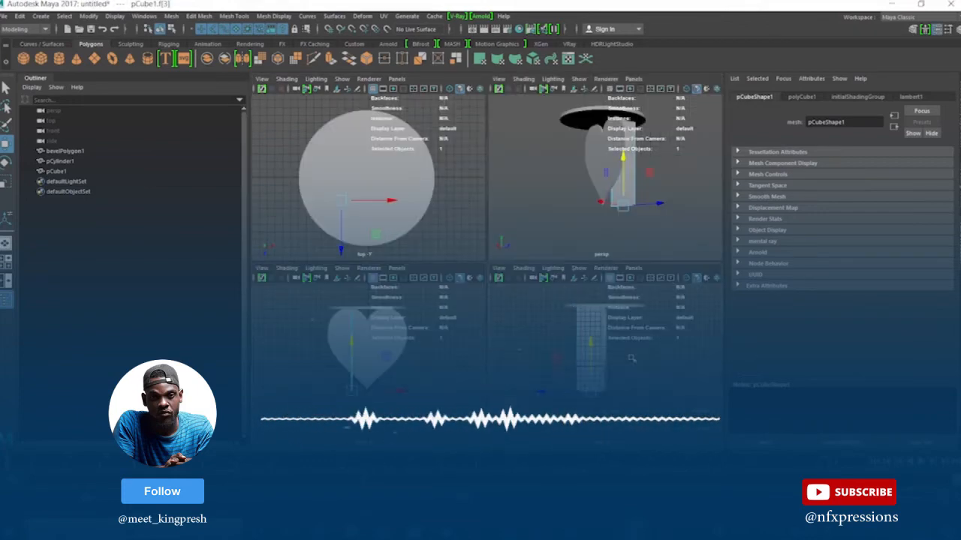
Step: Return the panel to object mode, duplicate it, and move the copy horizontally to mirror its position behind the heart's other half
key(space)
key(space)
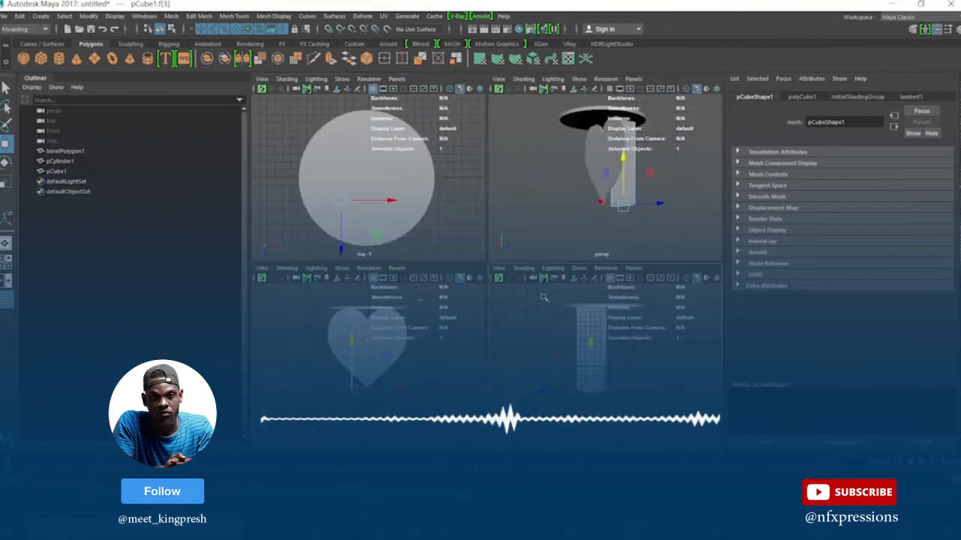
key(space)
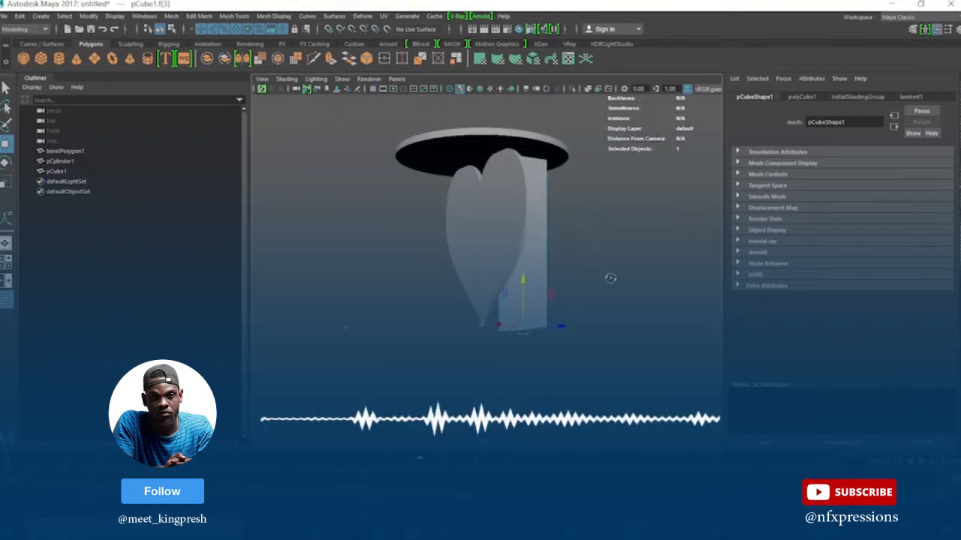
alt+drag(610, 278, 505, 292)
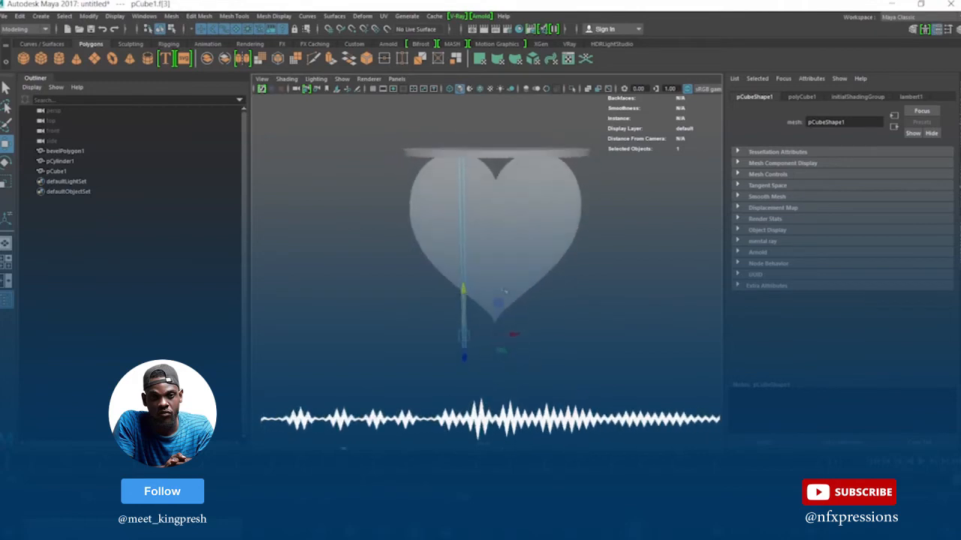
right_drag(465, 248, 505, 211)
key(ctrl+d)
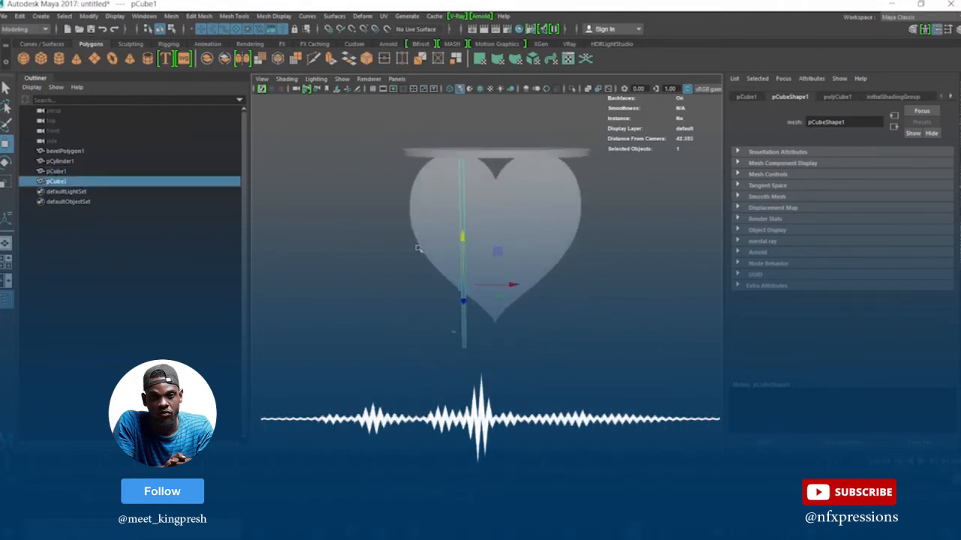
drag(511, 285, 431, 352)
Step: Move the round tabletop horizontally along its depth axis so it sits over the two vertical panels
click(524, 218)
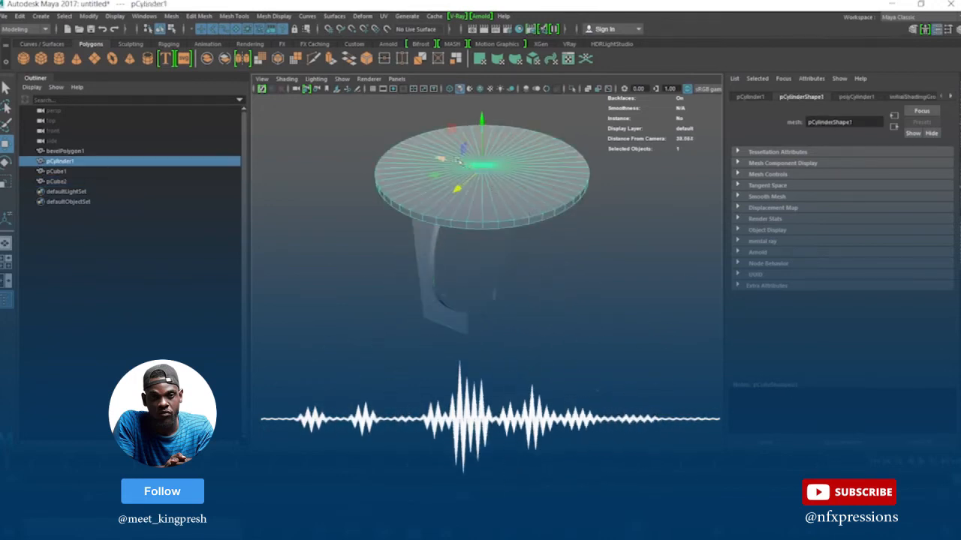
drag(441, 160, 426, 154)
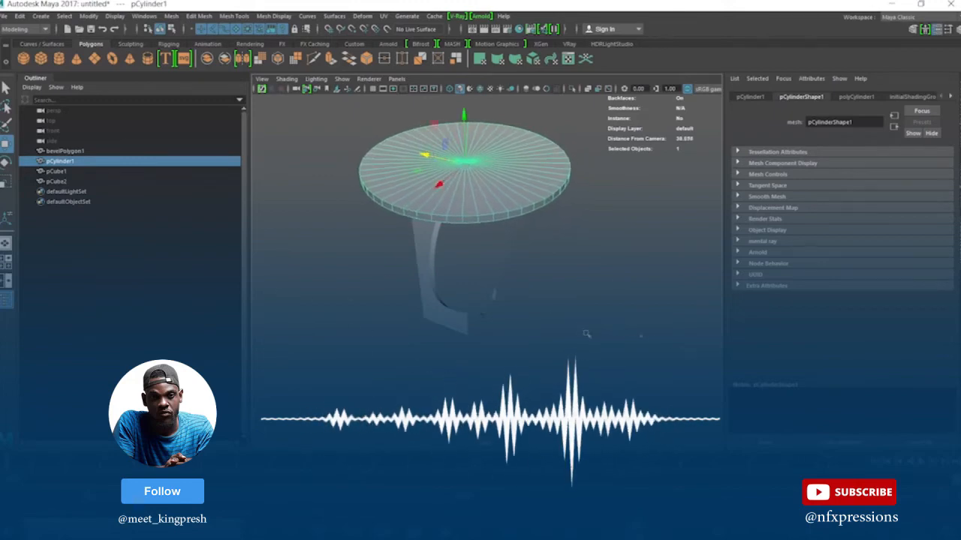
alt+drag(586, 334, 581, 350)
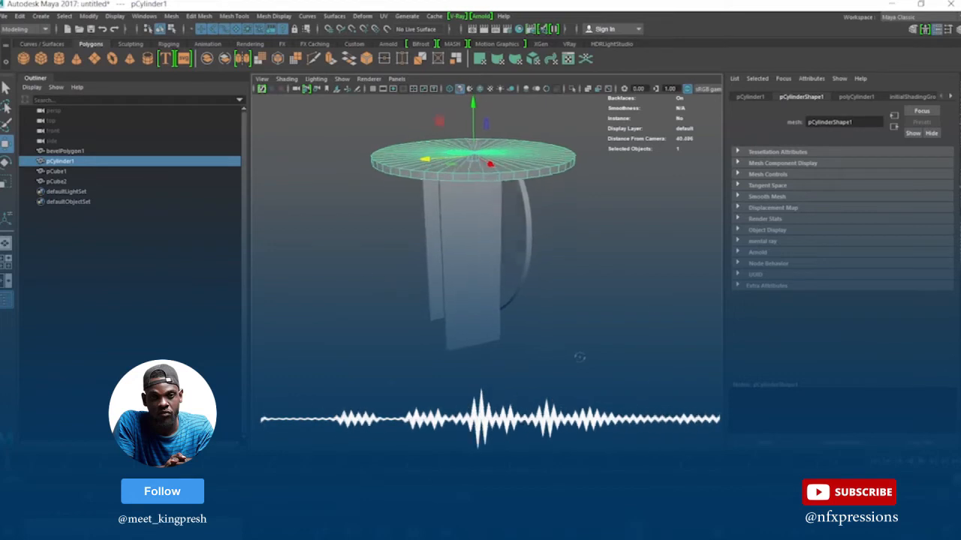
alt+drag(579, 357, 433, 223)
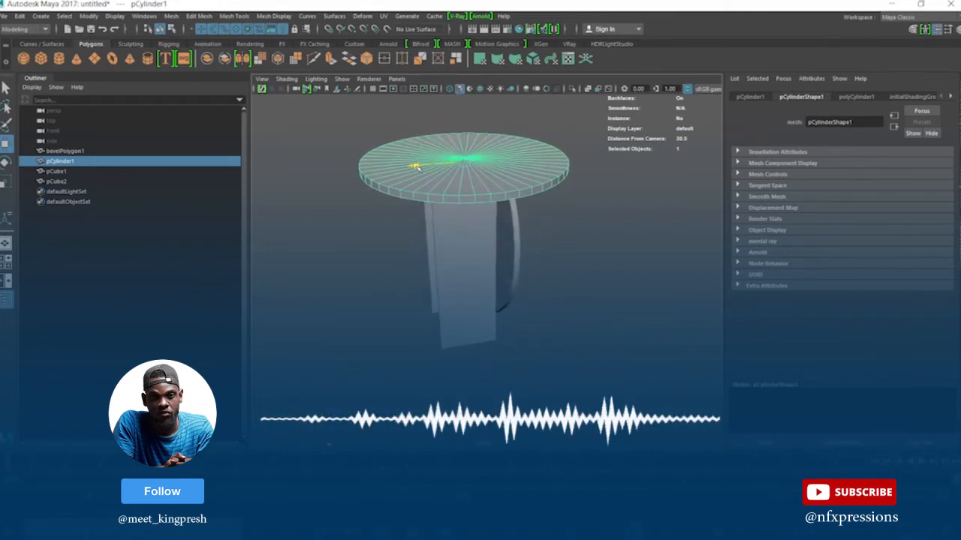
click(565, 299)
Step: Examine the alignment of the tabletop, heart and two panels in the perspective and front views
alt+drag(576, 342, 446, 330)
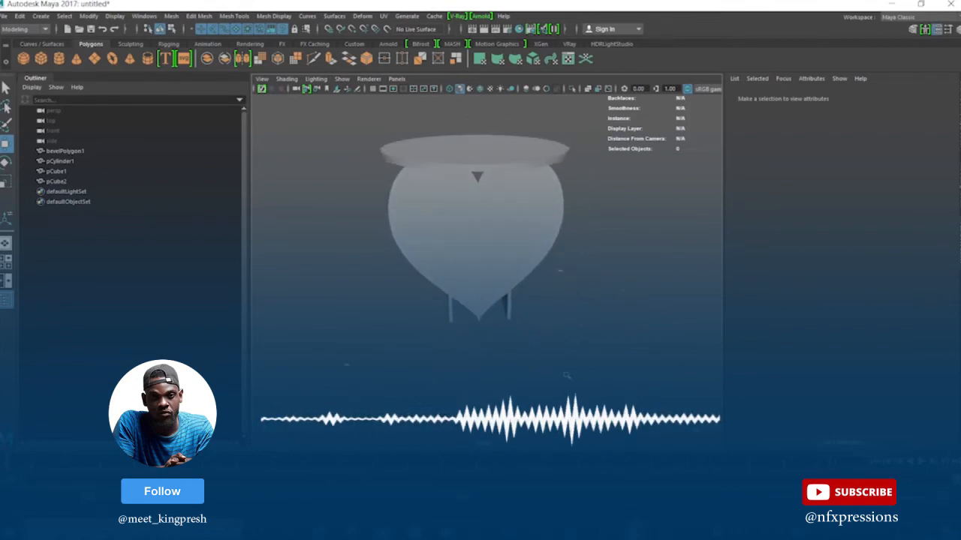
alt+right_drag(580, 388, 530, 347)
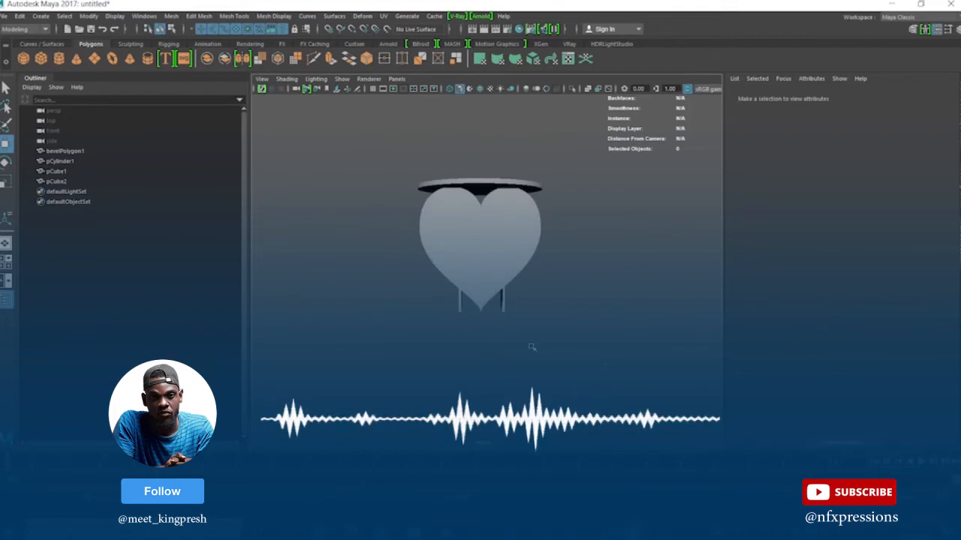
key(space)
key(space)
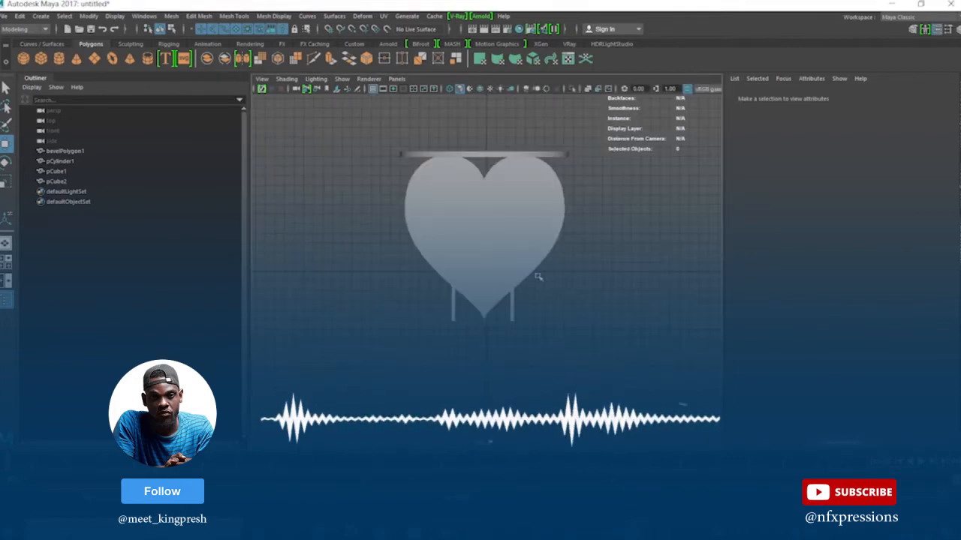
alt+drag(530, 263, 530, 272)
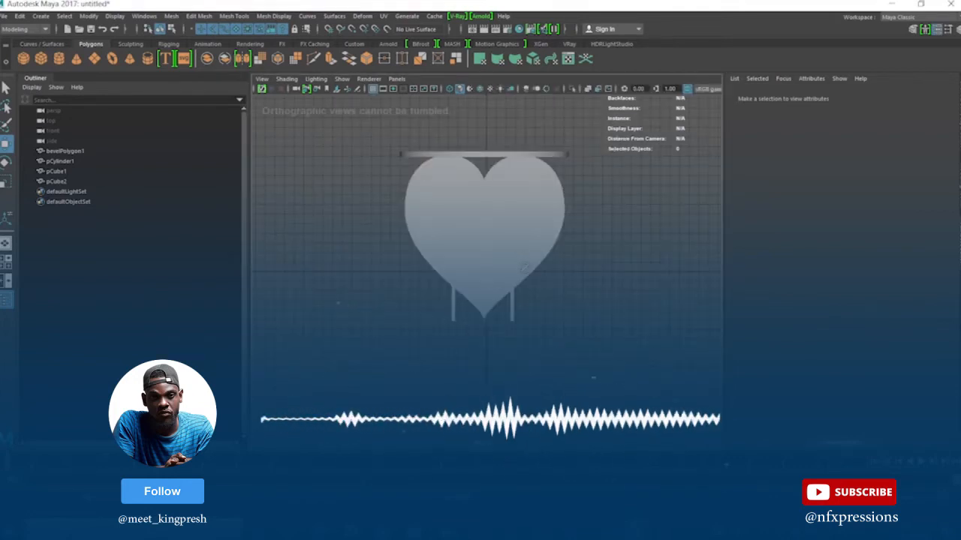
key(space)
key(space)
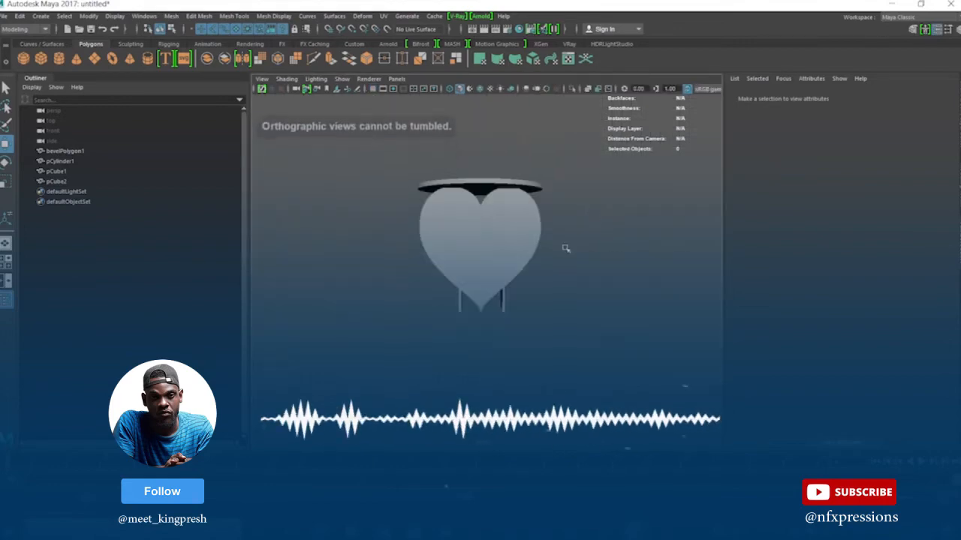
Step: Scale the round tabletop slightly along its vertical axis to adjust its thickness
alt+drag(546, 285, 482, 197)
click(482, 195)
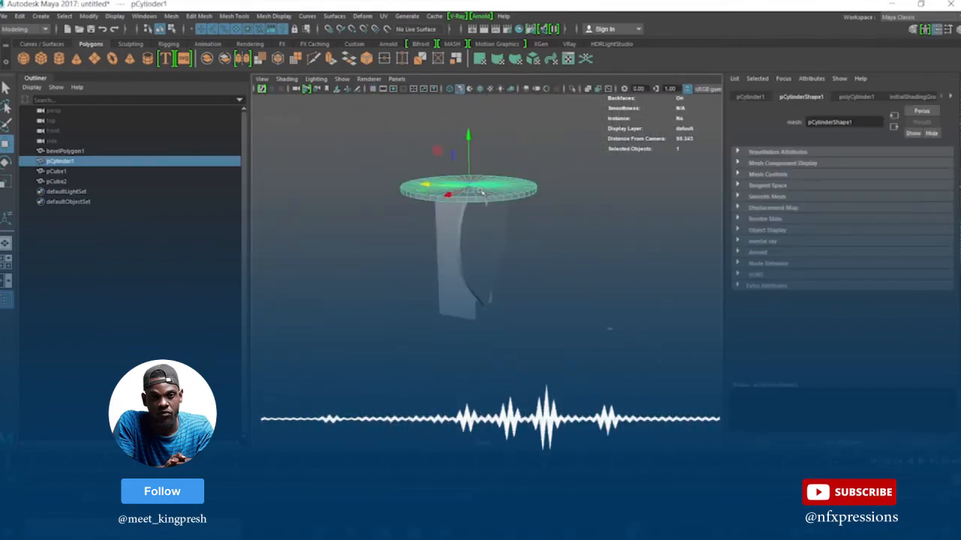
key(e)
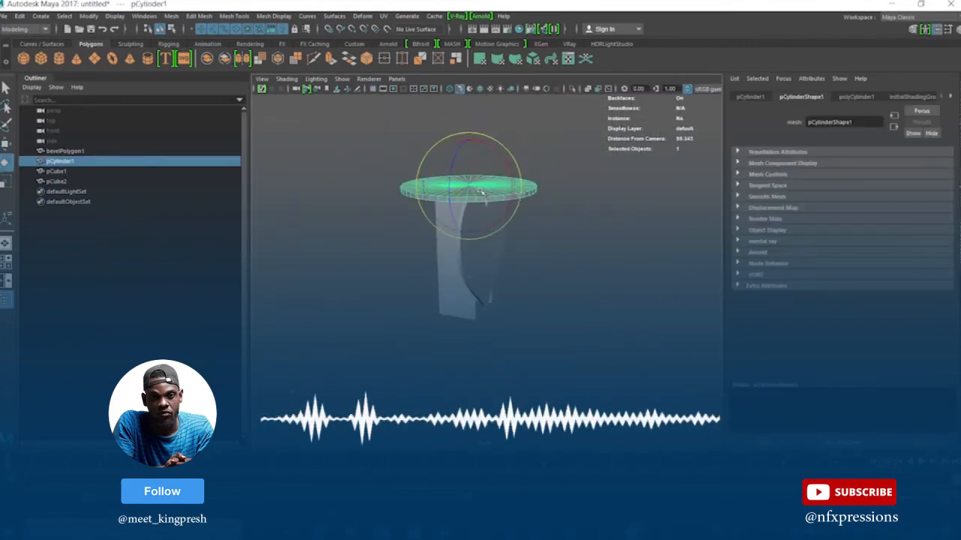
key(w)
key(e)
key(r)
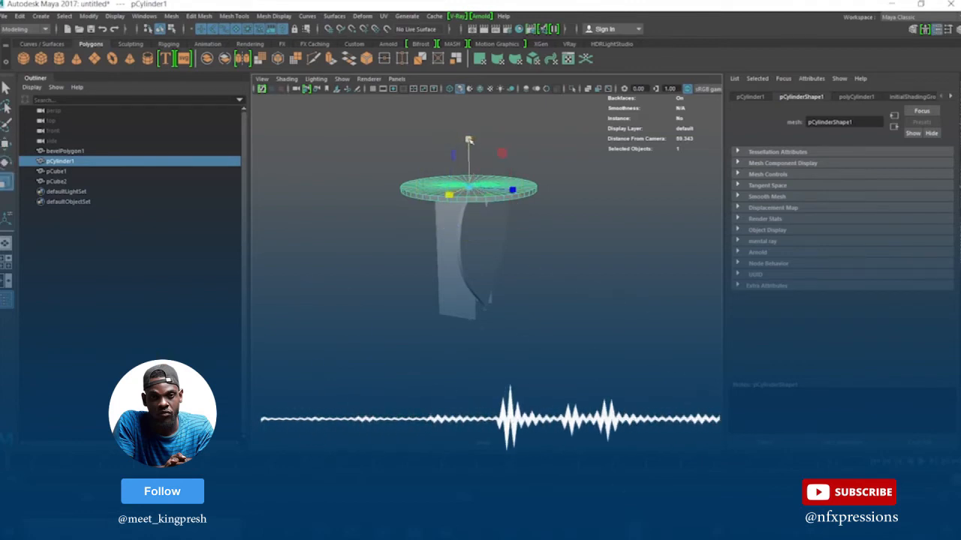
drag(469, 141, 470, 142)
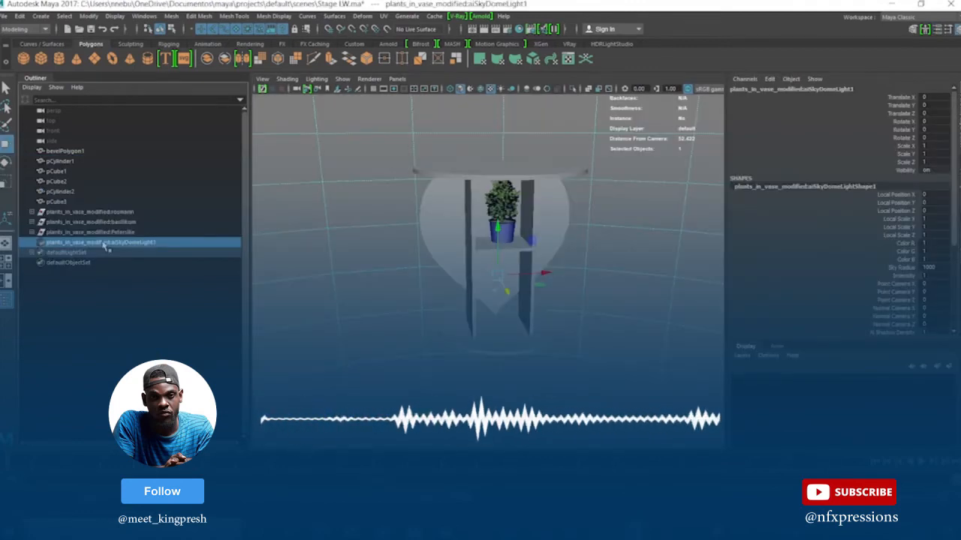
Step: Delete the imported aiSkyDomeLight1 and scale the Petersilie potted plant uniformly to 0.154
key(Delete)
click(97, 232)
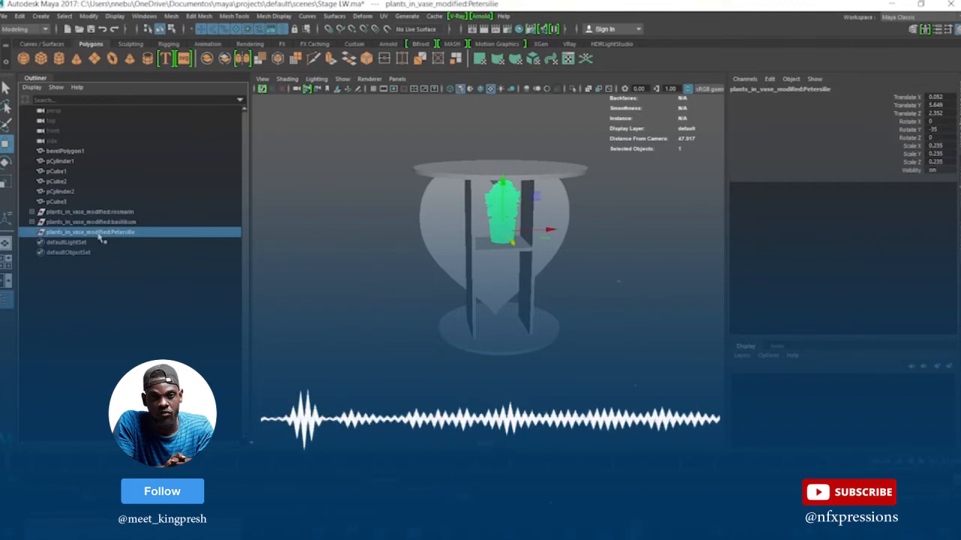
key(e)
key(r)
drag(503, 232, 483, 229)
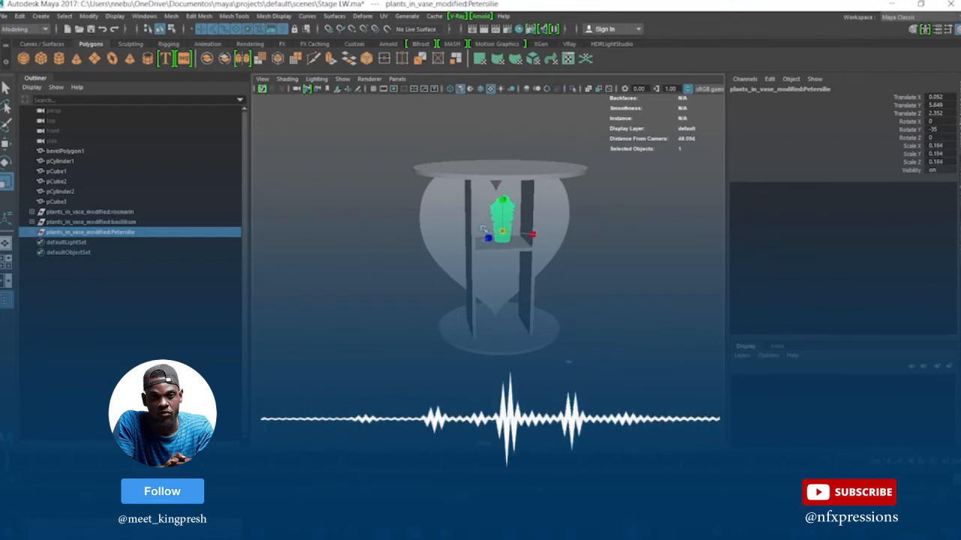
click(621, 234)
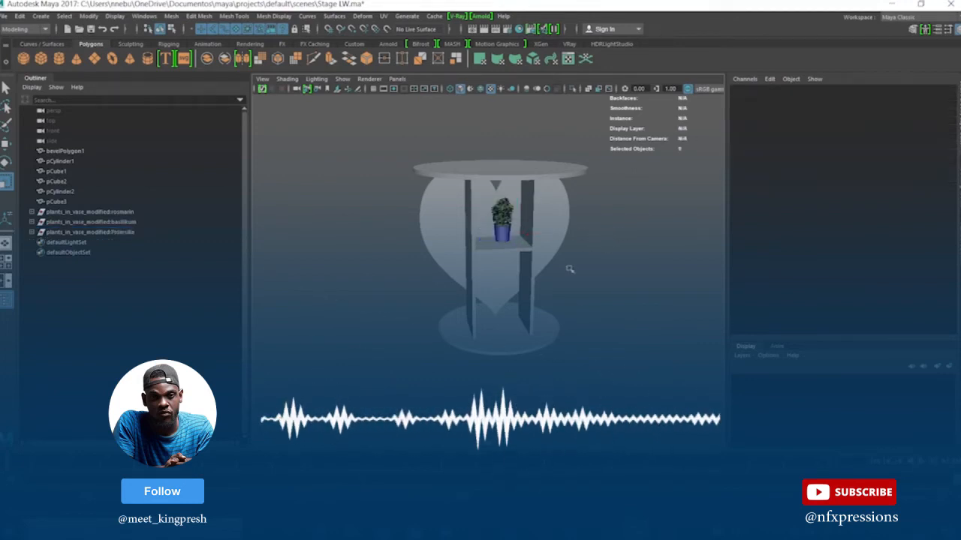
Step: Move the Petersilie potted plant slightly in the negative X direction to adjust its position on the shelf
alt+drag(457, 310, 496, 260)
alt+right_drag(495, 260, 541, 313)
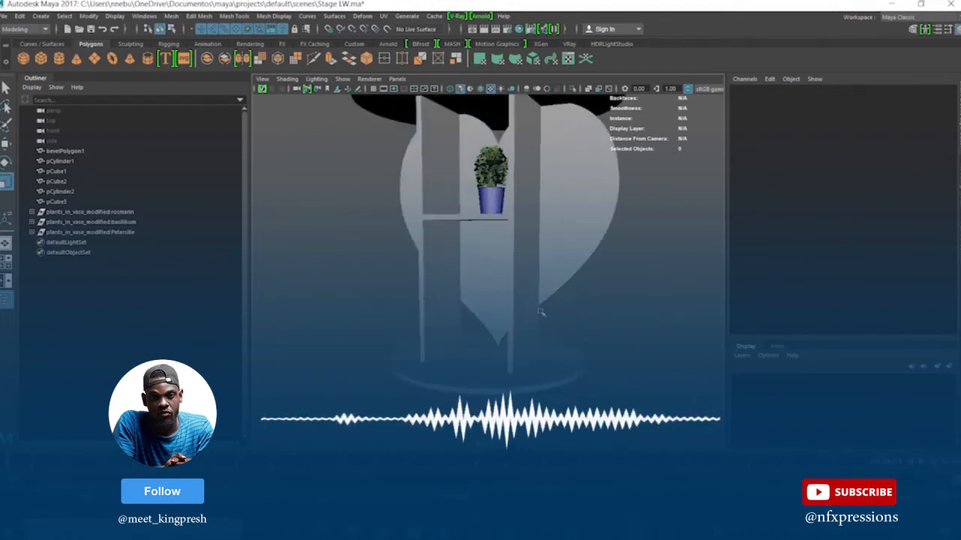
alt+drag(455, 229, 506, 283)
click(514, 222)
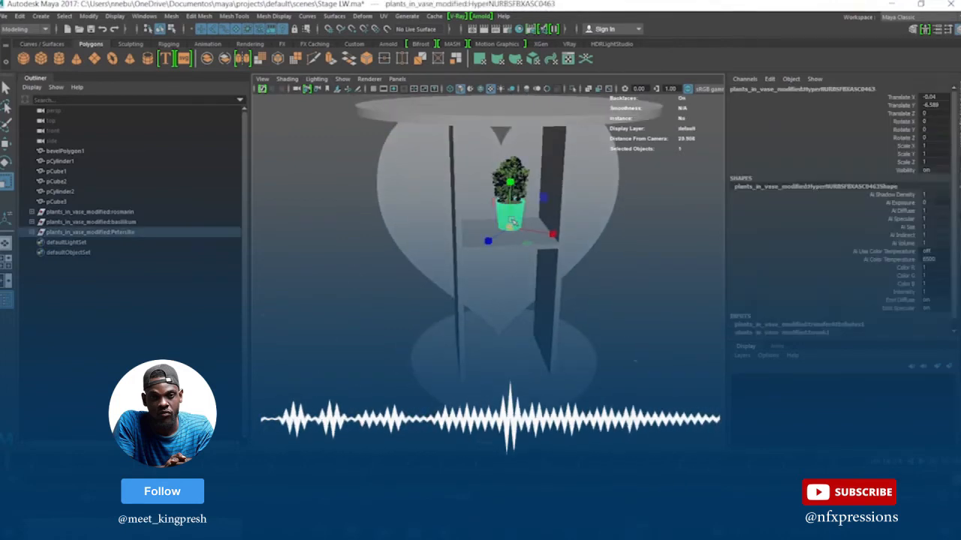
click(110, 233)
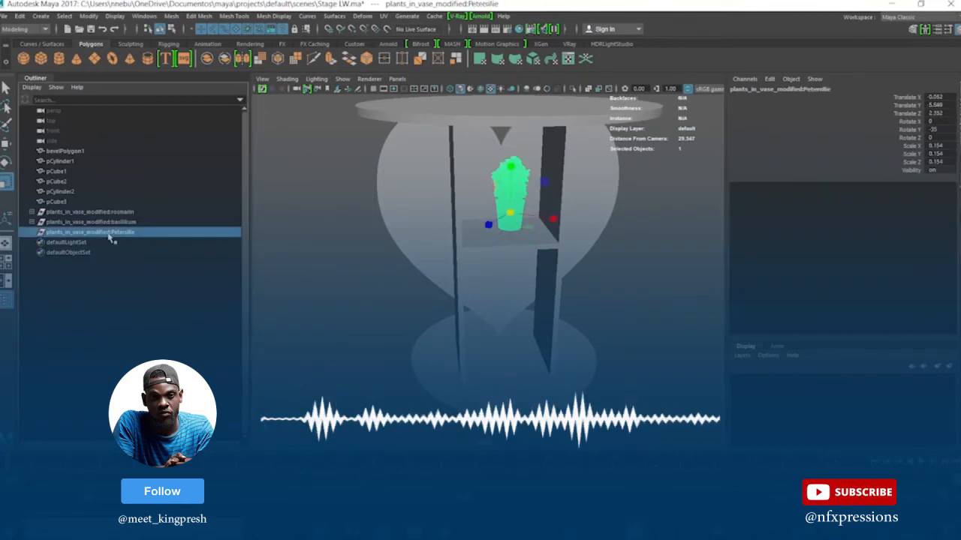
key(w)
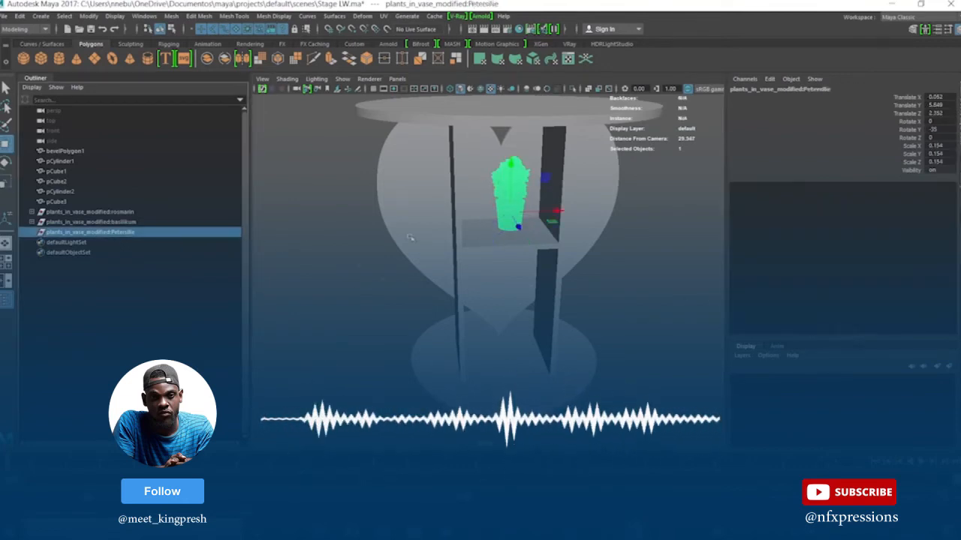
drag(557, 212, 540, 212)
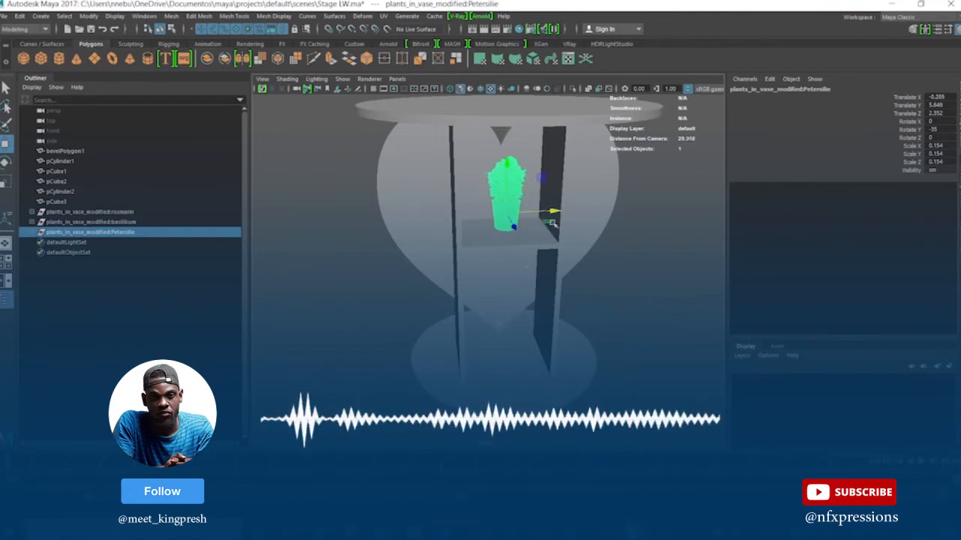
click(674, 195)
Step: Examine the potted plant's position between the two vertical panels in the perspective and front views
mouse_move(552, 250)
alt+mouse_down()
mouse_move(521, 208)
mouse_move(545, 233)
mouse_move(548, 260)
mouse_move(528, 253)
mouse_move(605, 248)
mouse_move(286, 262)
mouse_move(298, 238)
mouse_move(545, 246)
alt+mouse_up()
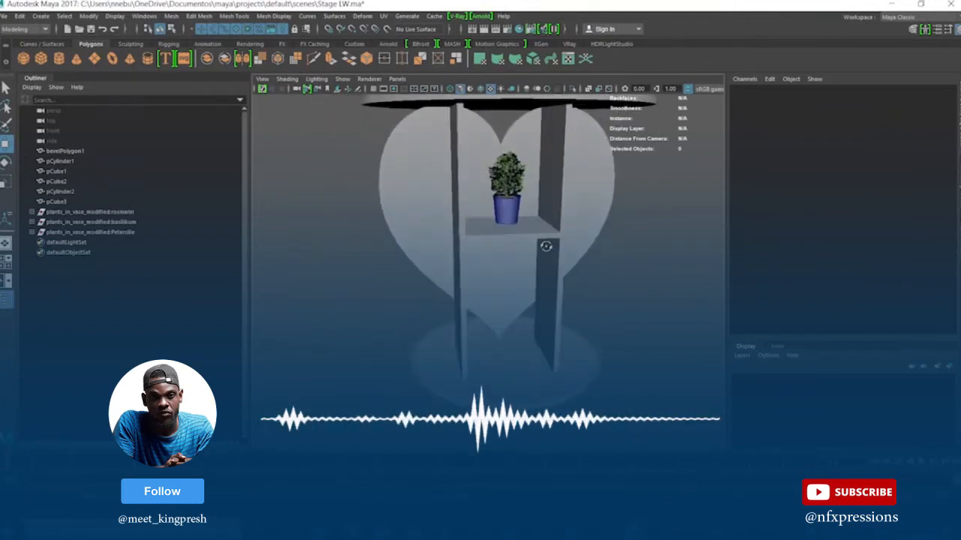
click(514, 213)
click(673, 217)
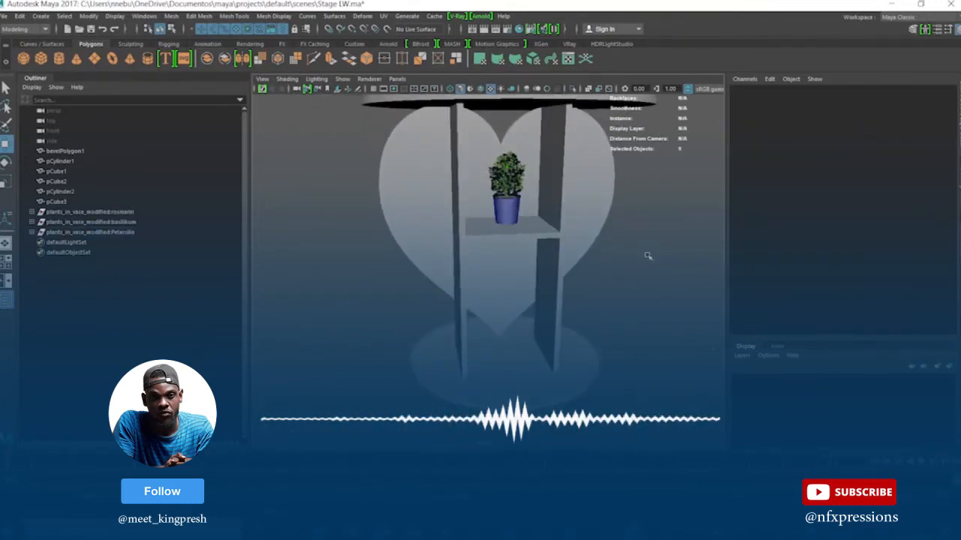
key(space)
key(space)
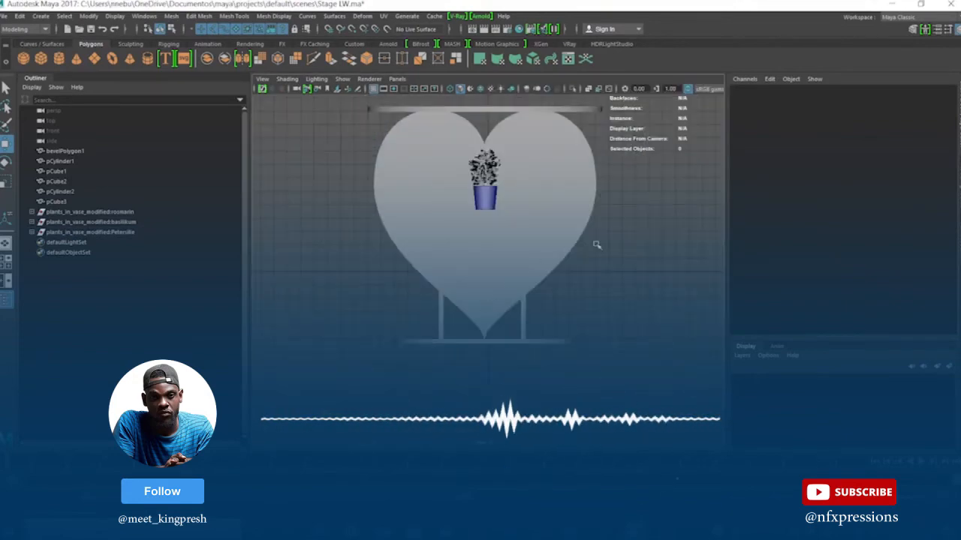
key(space)
key(space)
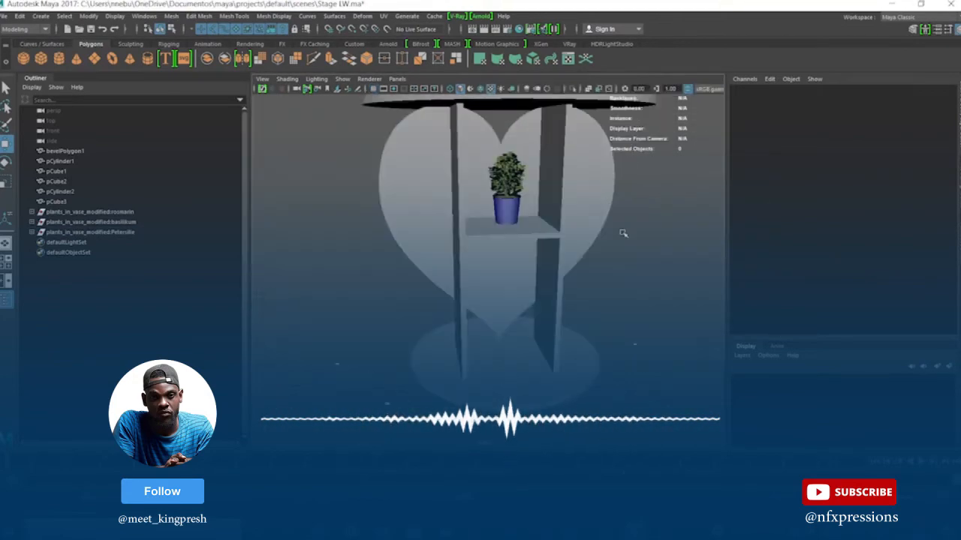
alt+drag(623, 232, 542, 228)
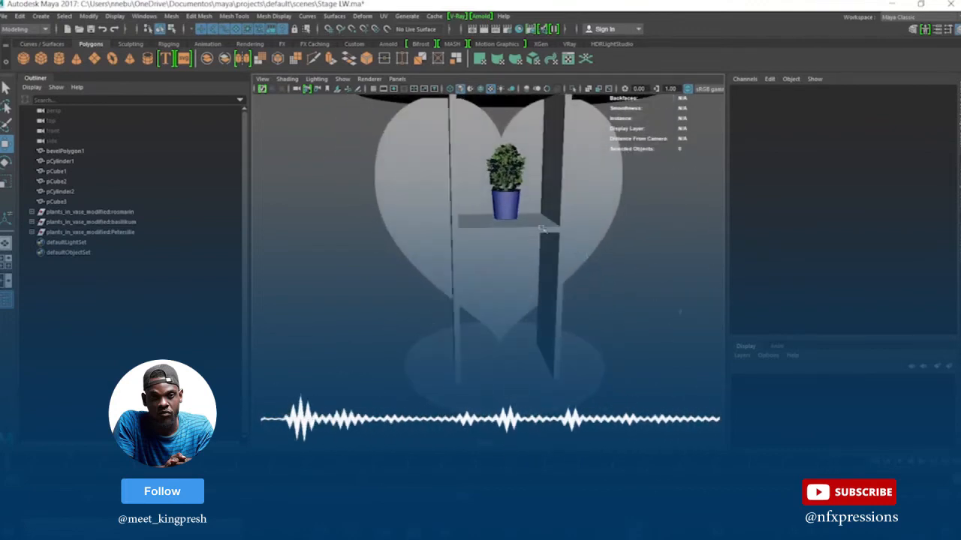
Step: Scale the Petersilie potted plant uniformly to 0.204
click(508, 208)
click(69, 232)
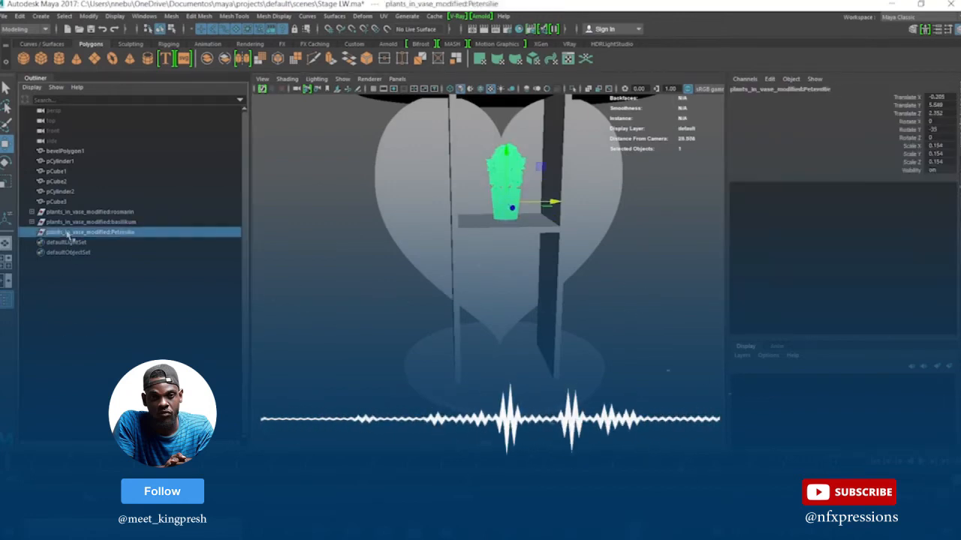
key(e)
key(r)
drag(503, 208, 526, 219)
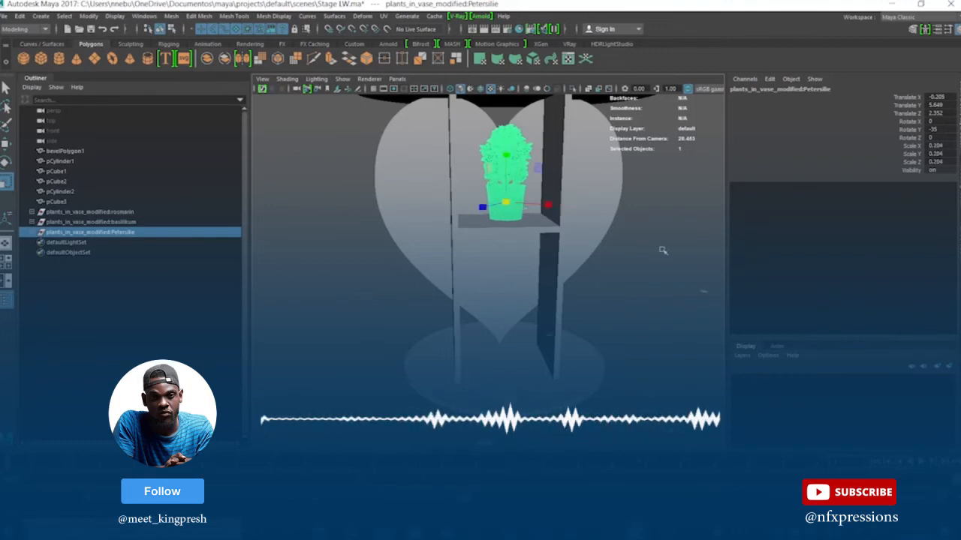
click(616, 243)
alt+drag(580, 248, 676, 269)
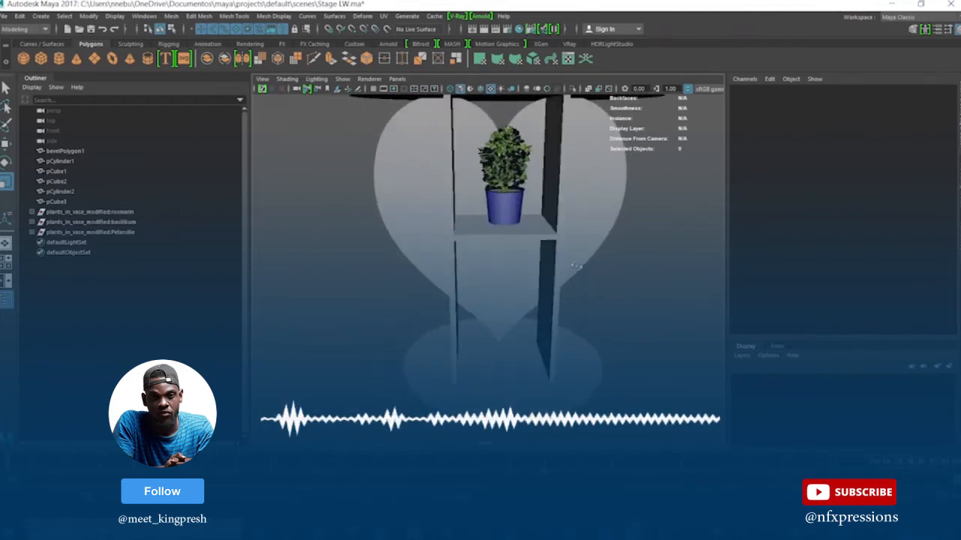
Step: Move the enlarged Petersilie plant along the X axis to -0.27 so it sits centred on the shelf
click(93, 233)
key(w)
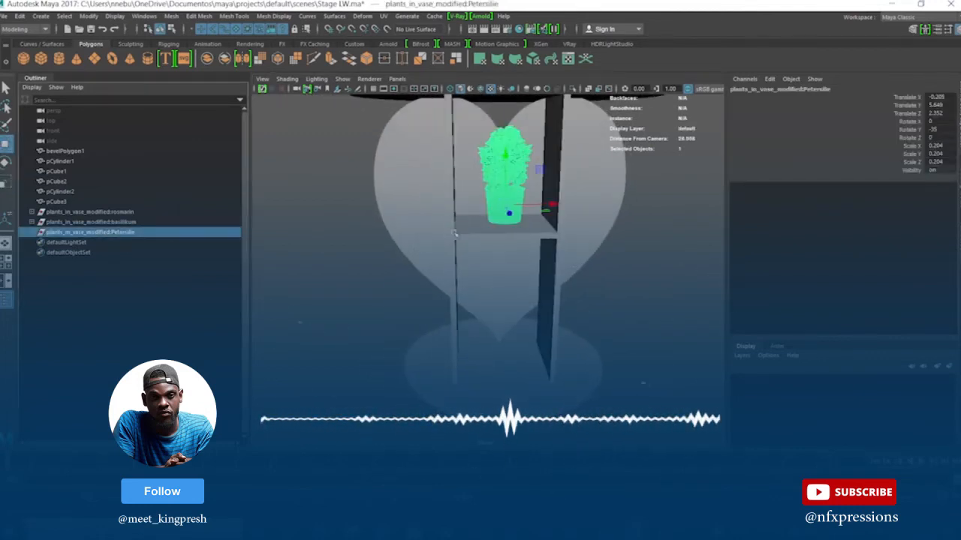
drag(554, 207, 554, 208)
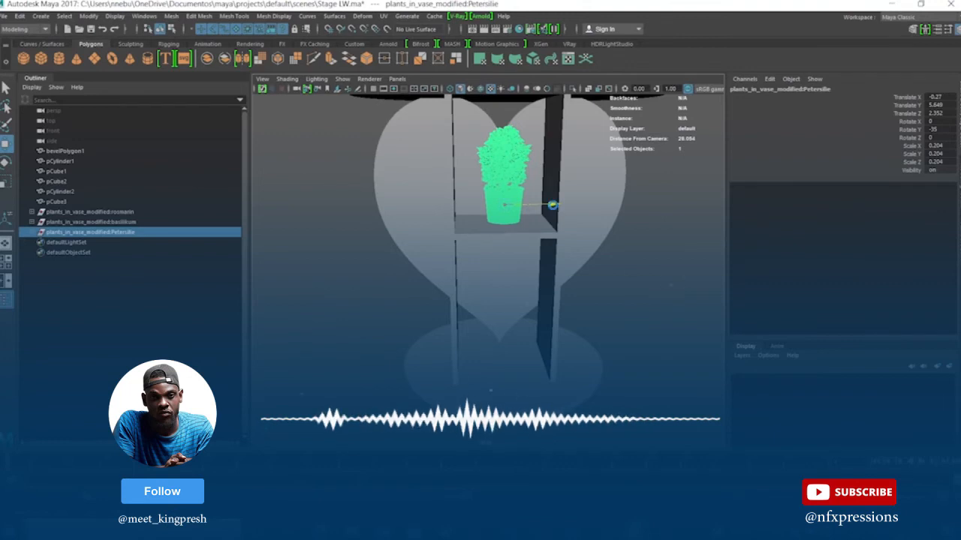
click(638, 207)
alt+drag(610, 297, 542, 280)
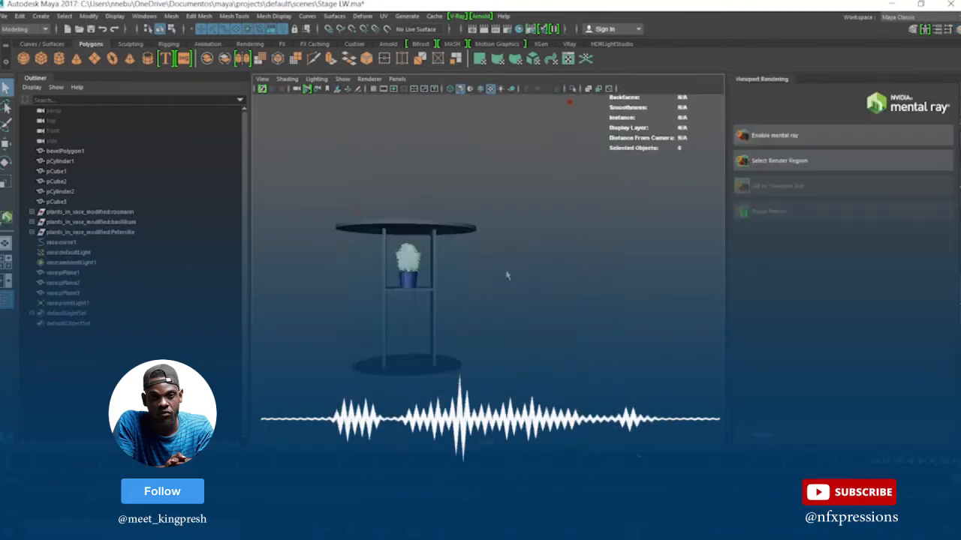
Step: Preview the stand and heart with the mental ray viewport renderer and examine them up close
alt+drag(468, 275, 503, 283)
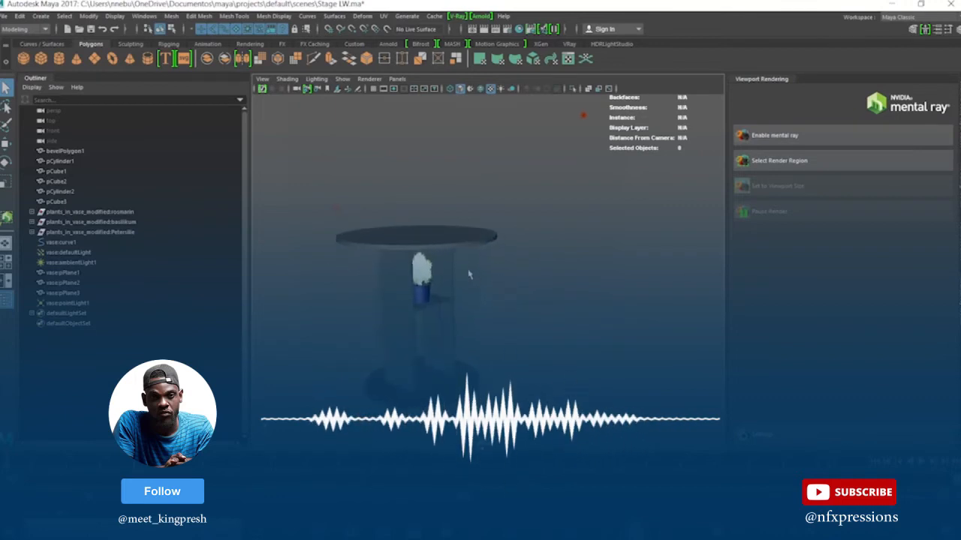
click(468, 274)
click(368, 79)
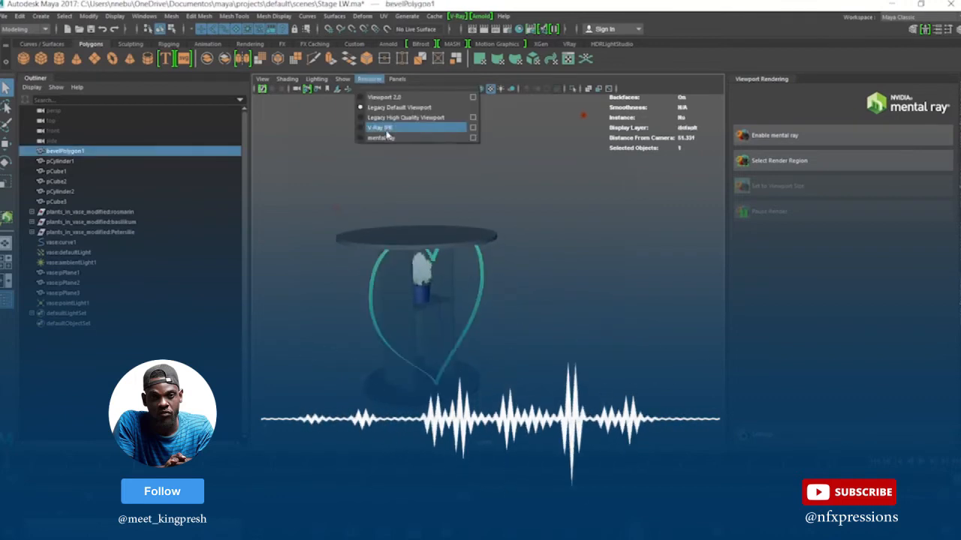
click(389, 135)
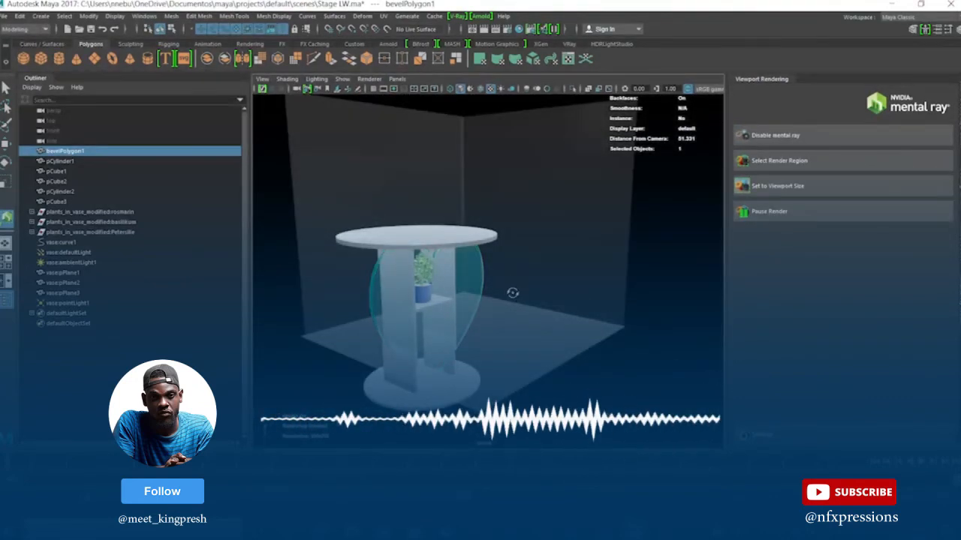
alt+drag(513, 292, 538, 263)
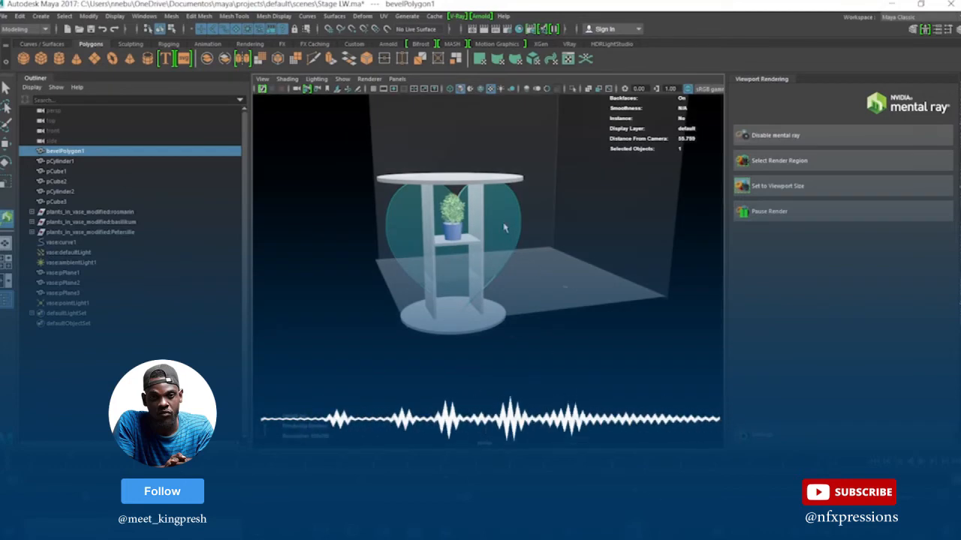
alt+right_drag(504, 228, 539, 300)
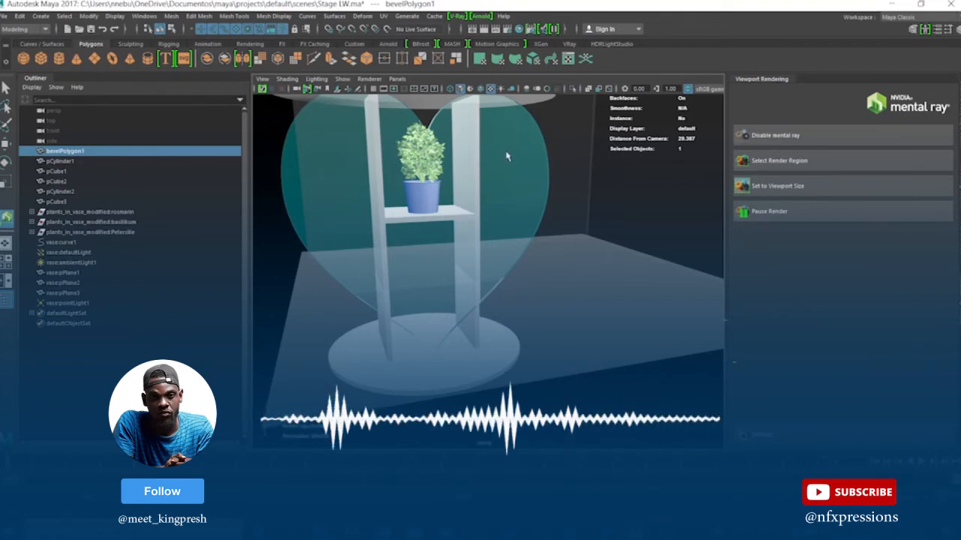
Step: Select the heart bevelPolygon1 and switch the viewport renderer to Legacy Default Viewport
click(59, 172)
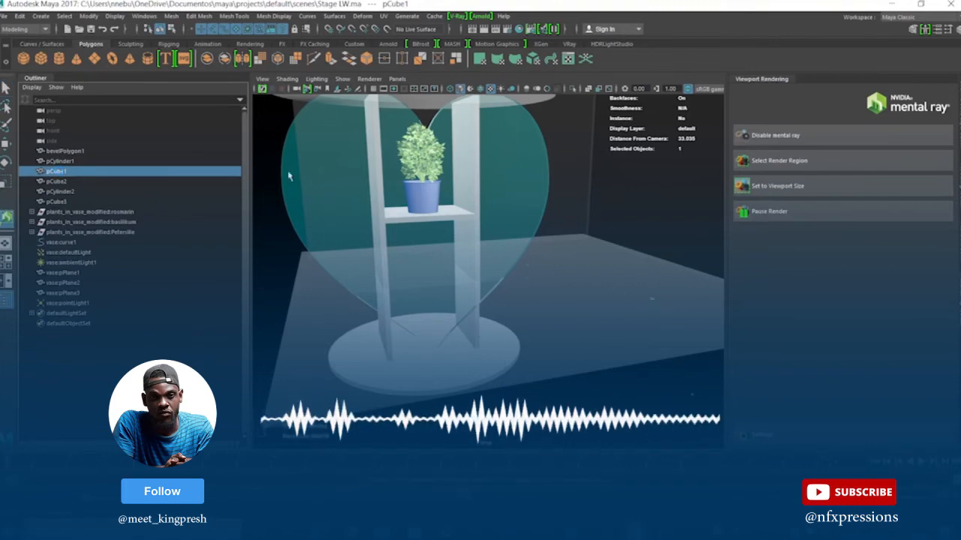
click(515, 193)
click(368, 80)
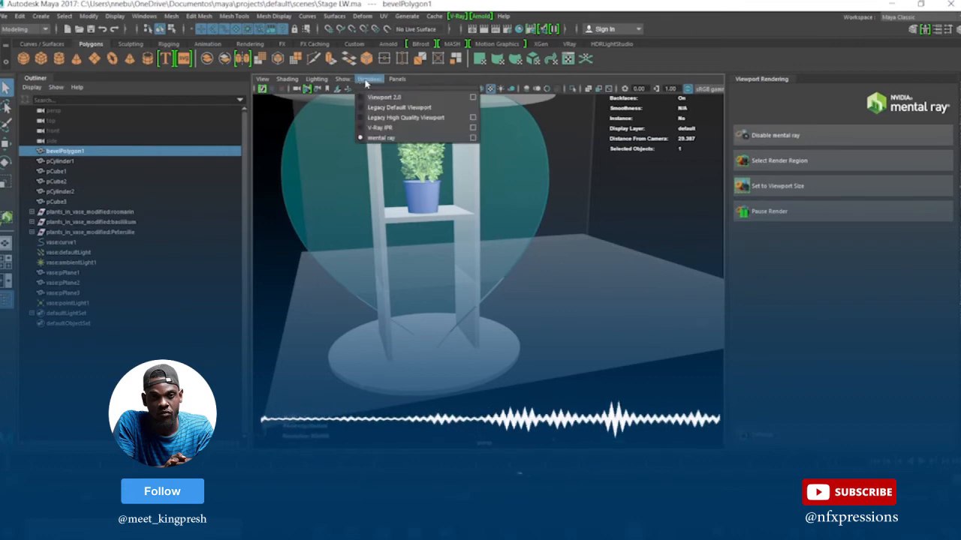
click(385, 107)
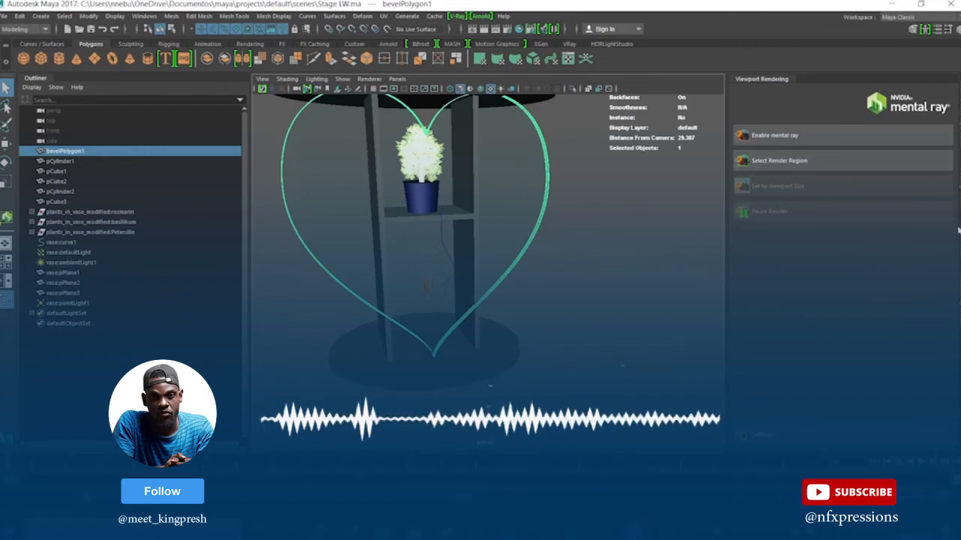
Step: Lower the colour saturation of the heart's vase:phong1 material to a pale cyan
key(ctrl+a)
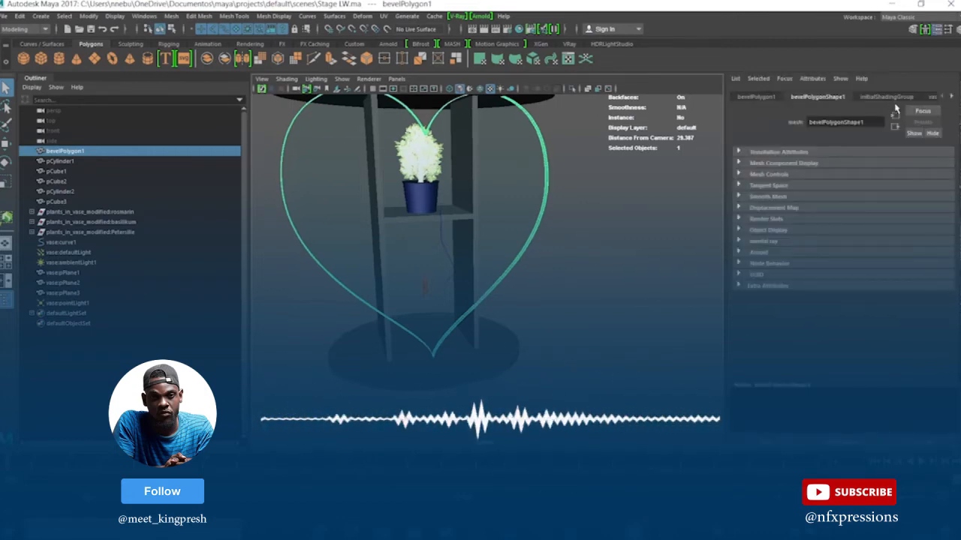
right_click(519, 193)
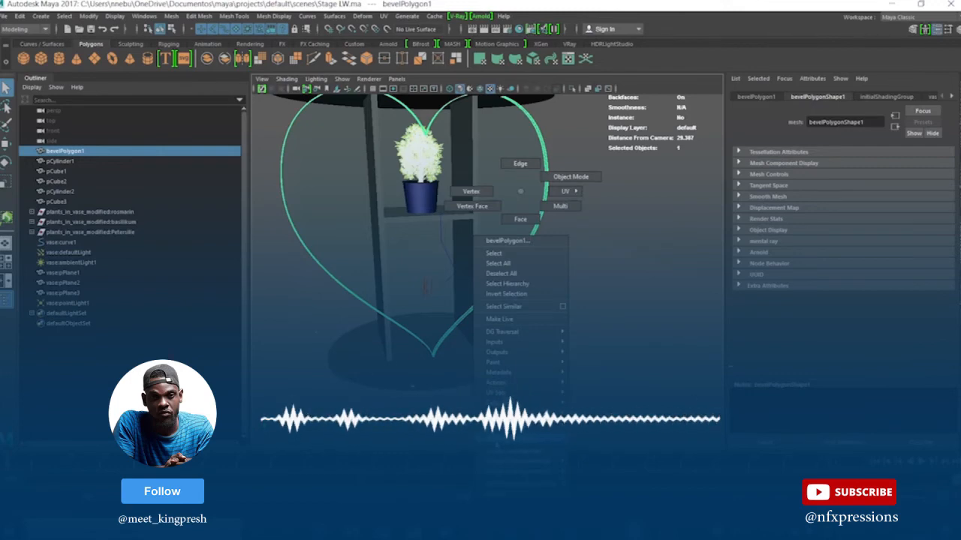
click(496, 444)
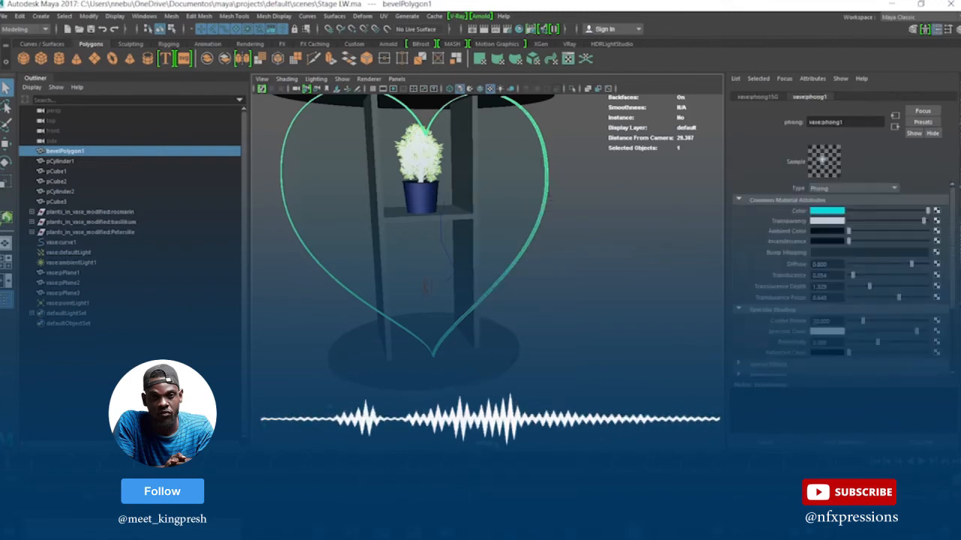
click(831, 215)
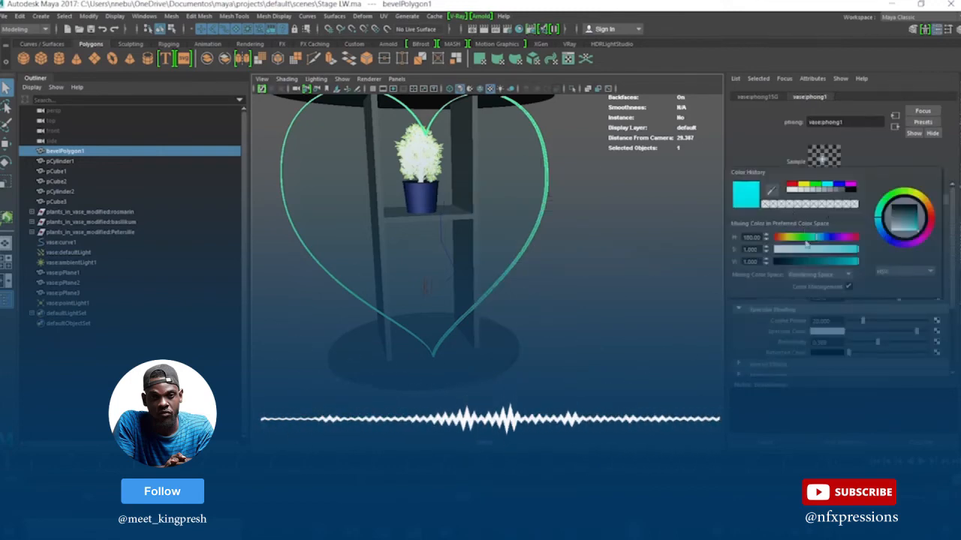
drag(836, 251, 820, 252)
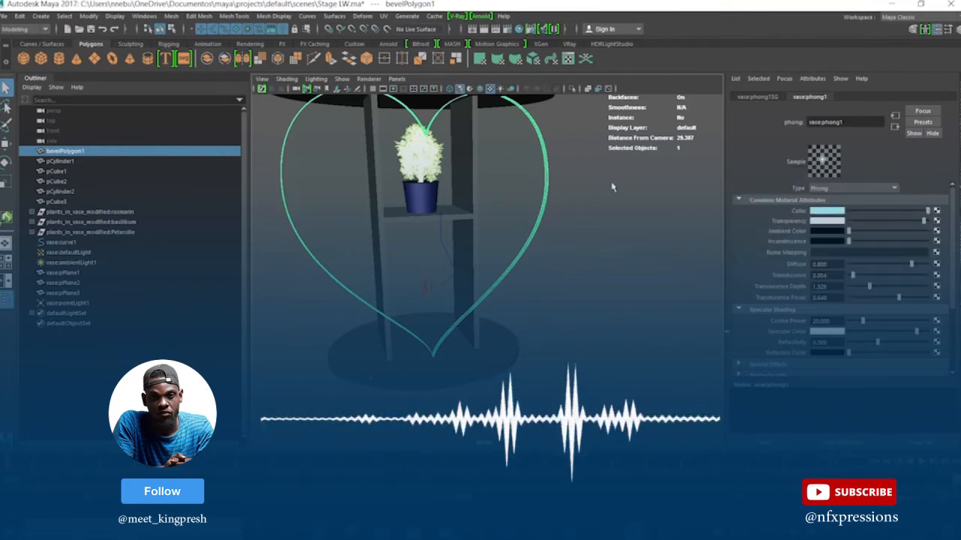
click(587, 196)
Step: Preview the recoloured heart with the mental ray renderer and switch the viewport to Viewport 2.0
click(503, 204)
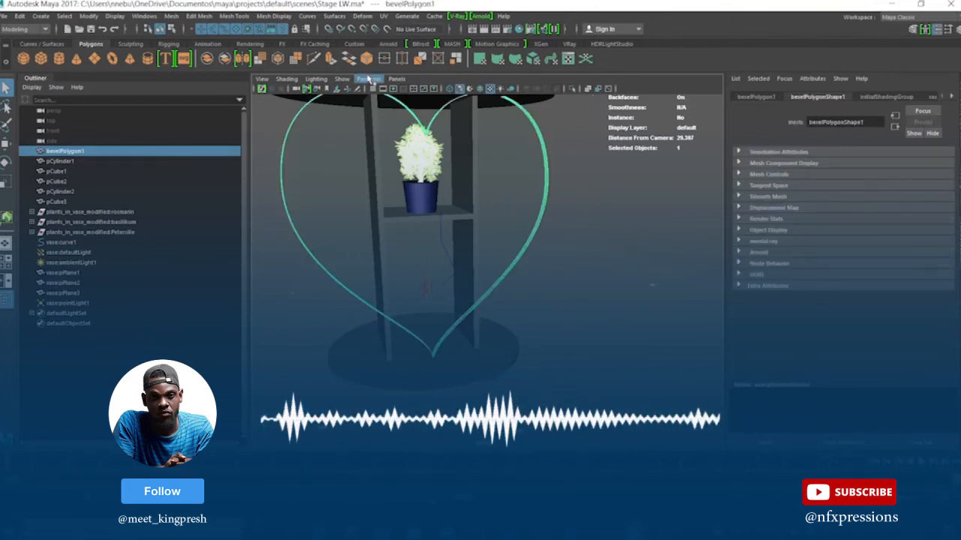
click(369, 79)
click(398, 142)
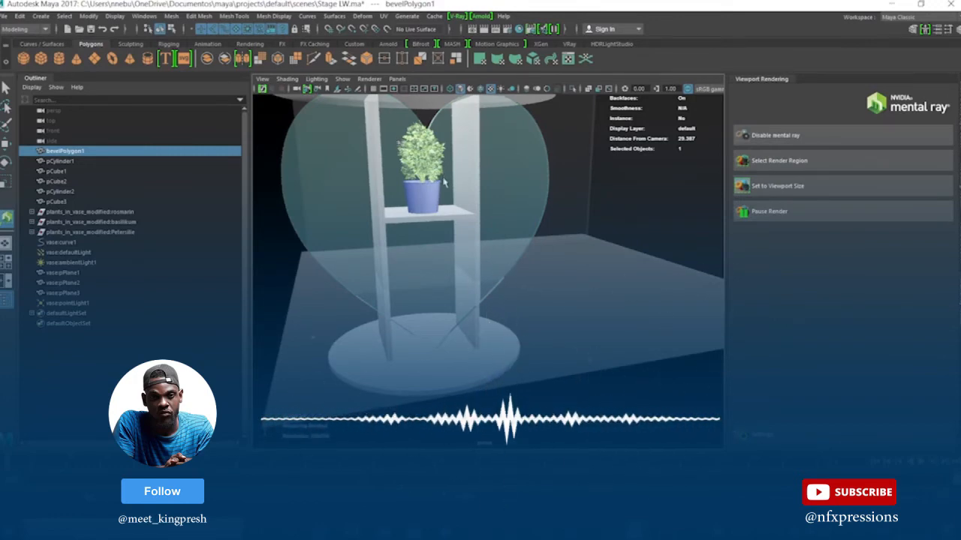
click(376, 80)
click(381, 95)
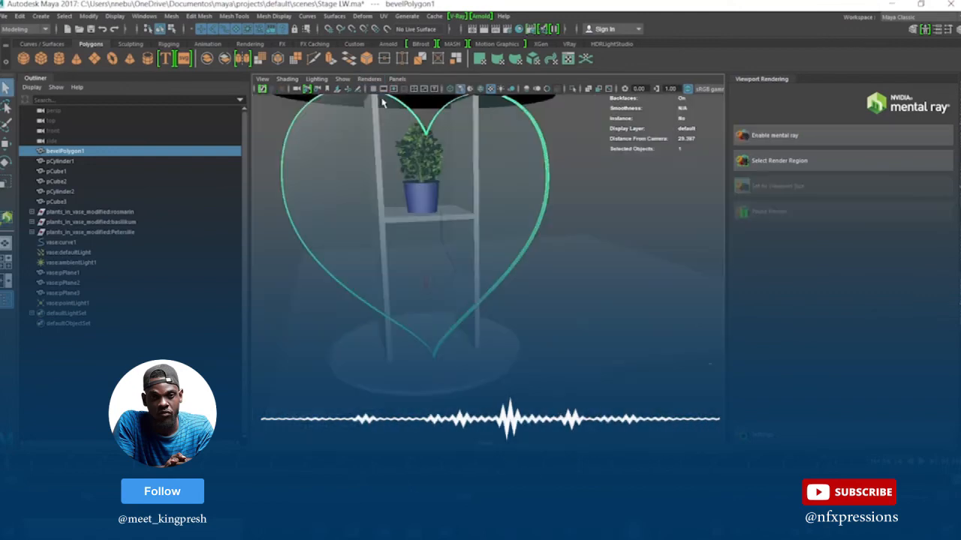
shift+click(420, 376)
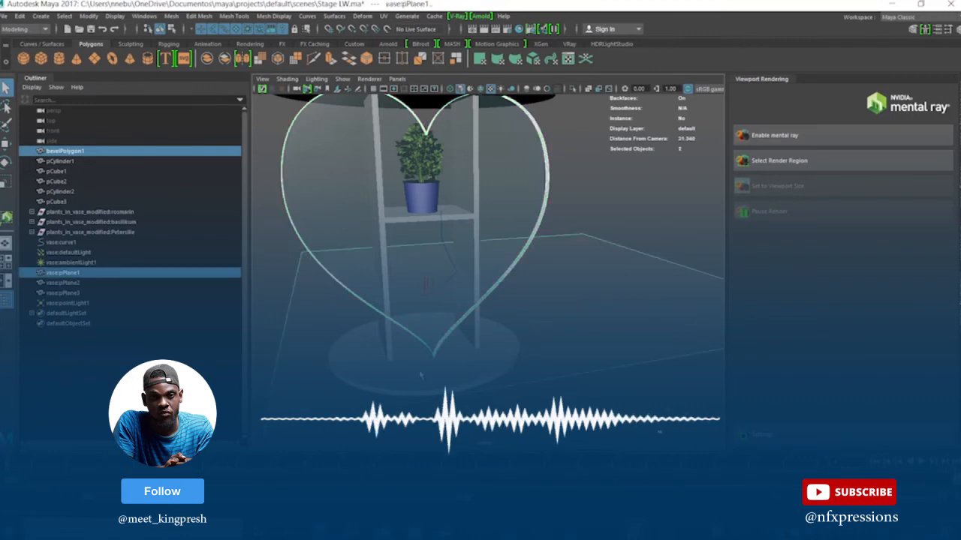
shift+click(431, 253)
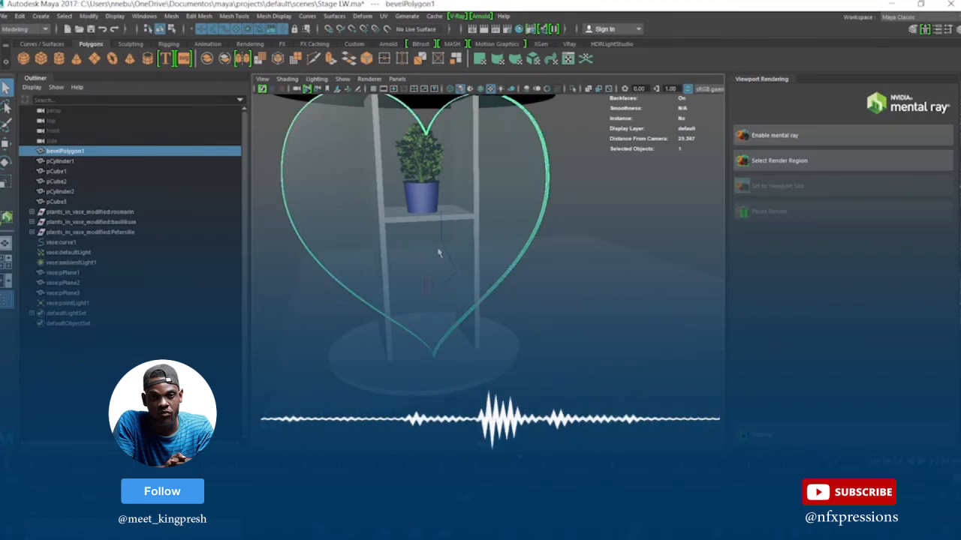
click(430, 375)
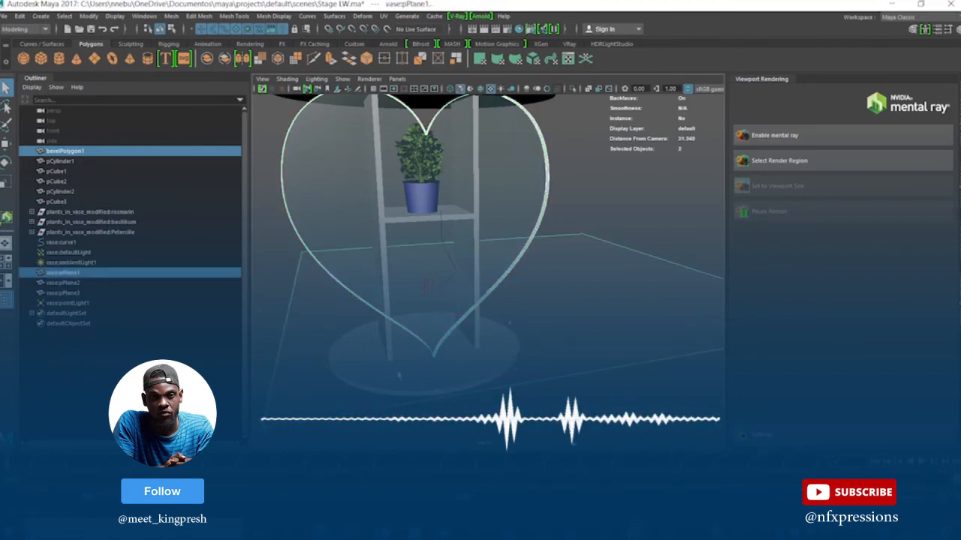
click(503, 248)
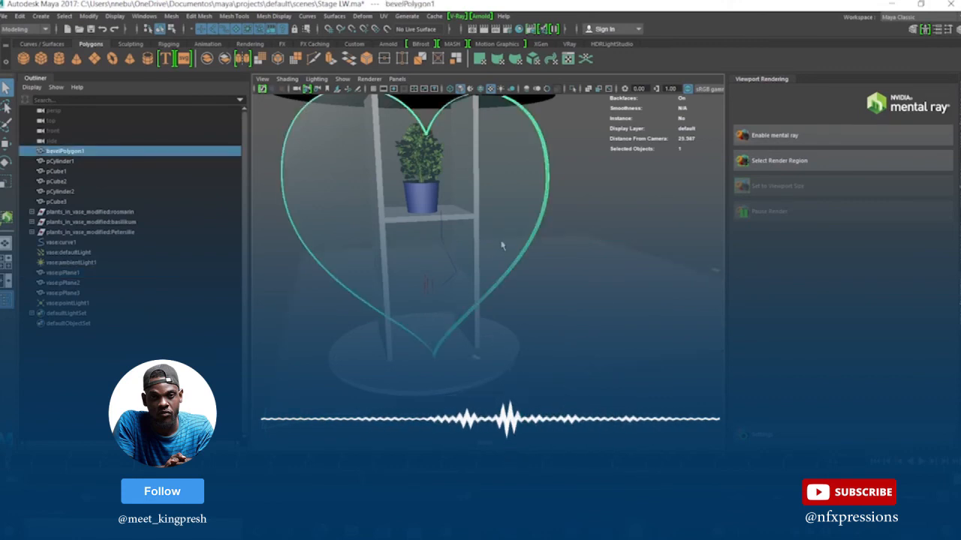
Step: Add the round tabletop pCylinder1 to the heart selection and look through the mesh operations
ctrl+click(58, 161)
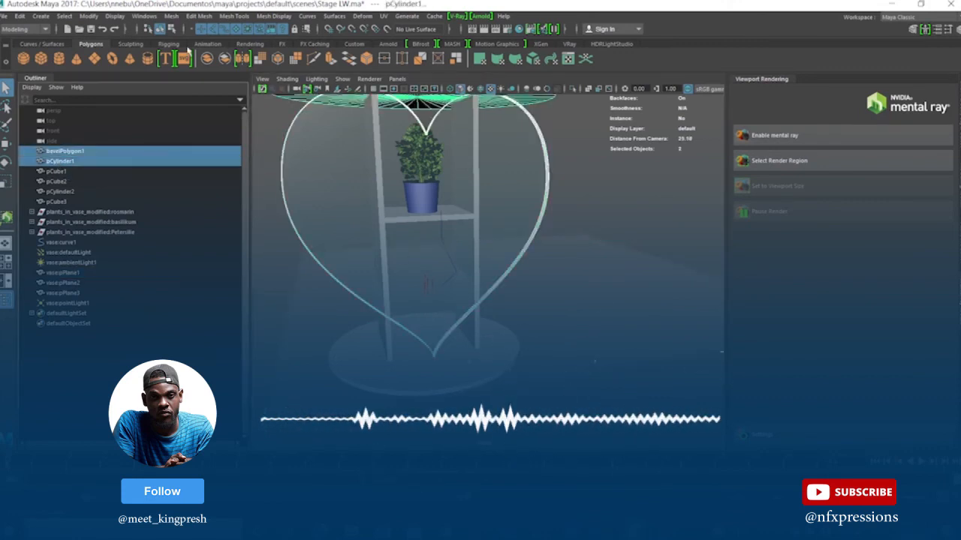
click(209, 19)
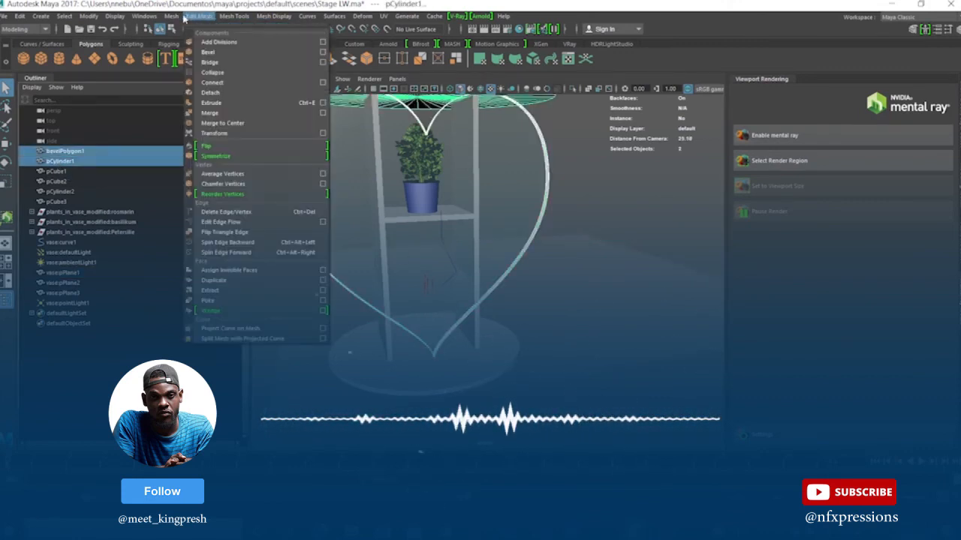
click(171, 16)
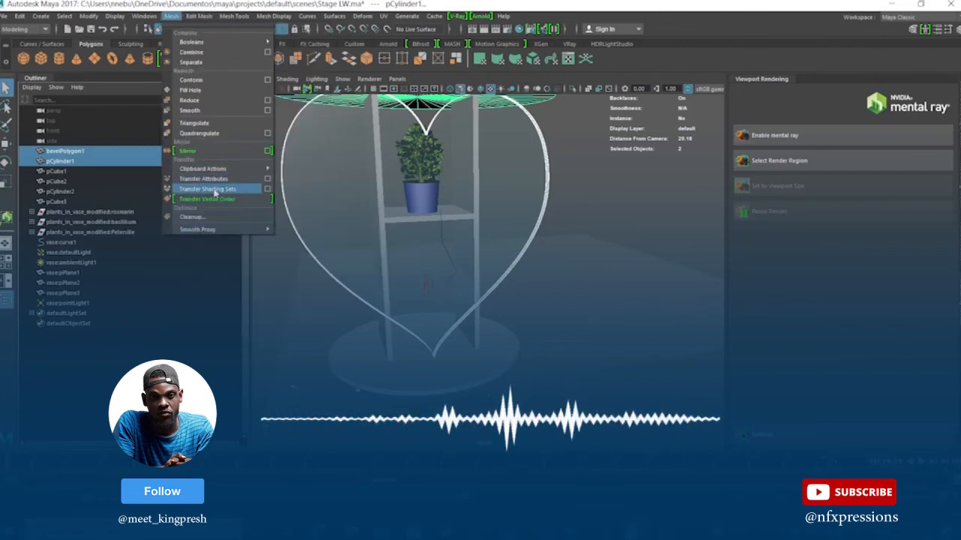